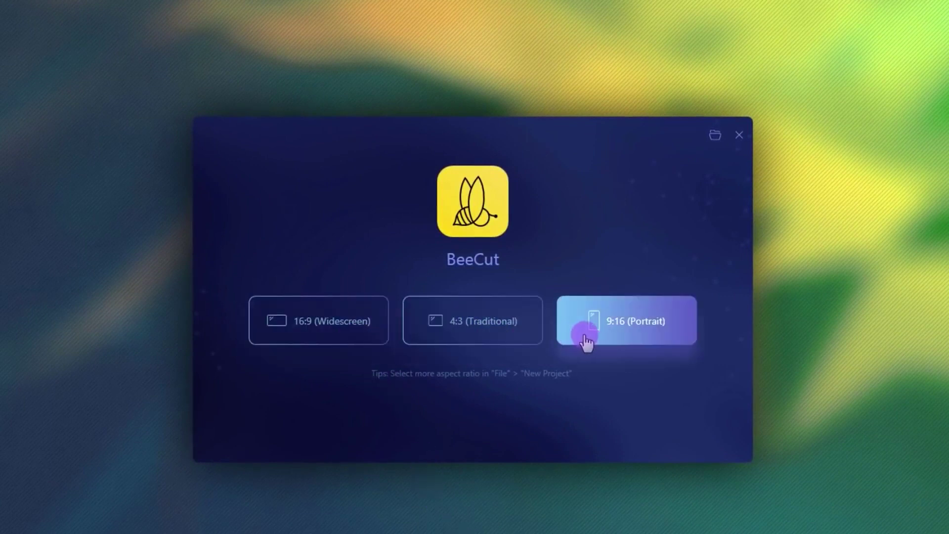
Choose the 16:9 Widescreen format to open a new untitled project in the editor
left_click(353, 340)
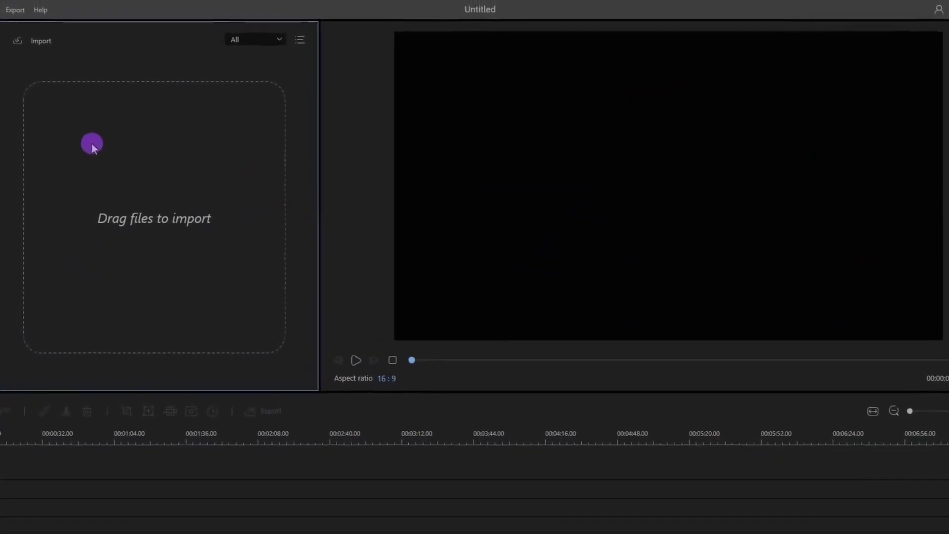
left_click(2, 134)
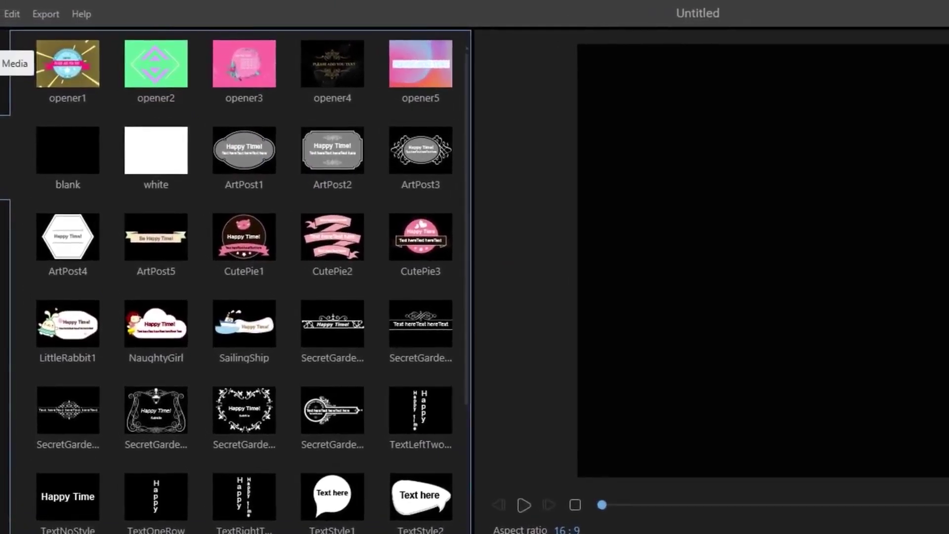
left_click(1, 55)
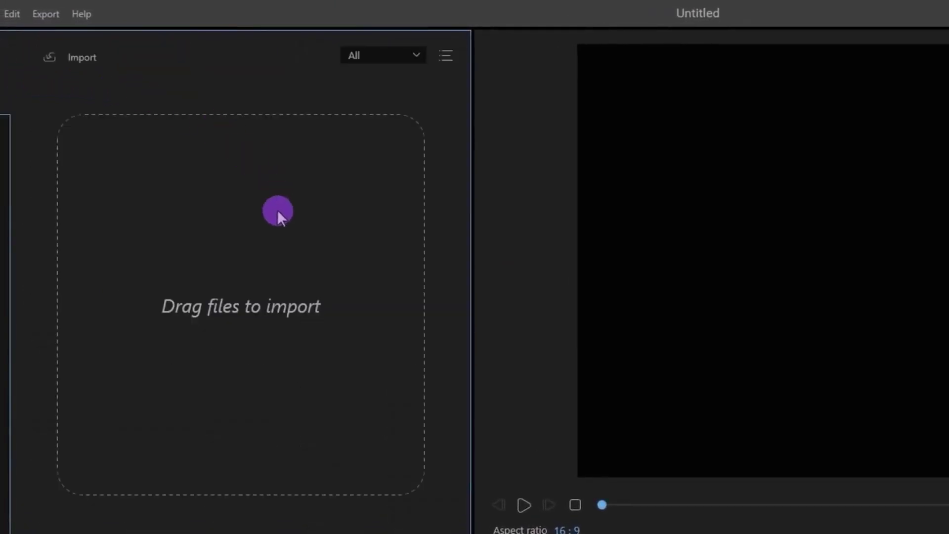
Import the clips 001.mp4 and 002.mp4 into the media library
left_click(90, 62)
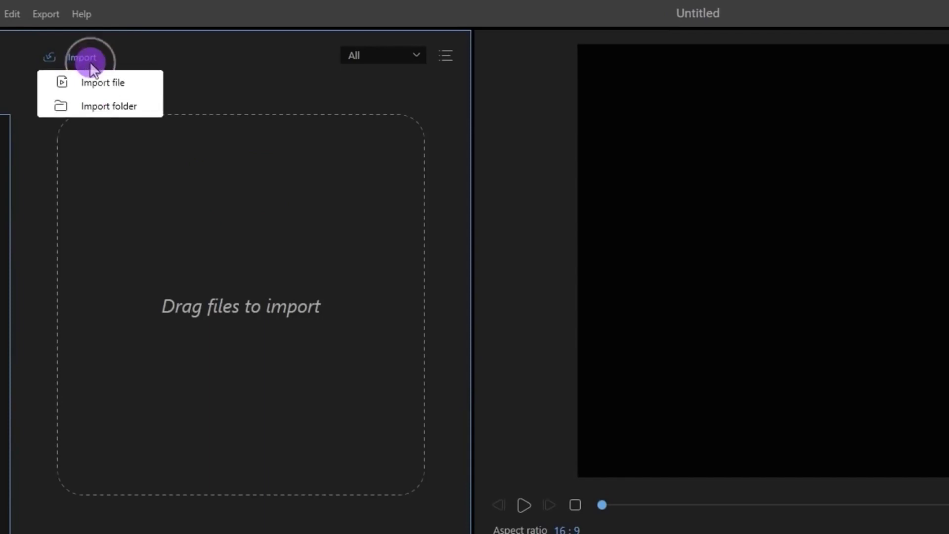
left_click(137, 91)
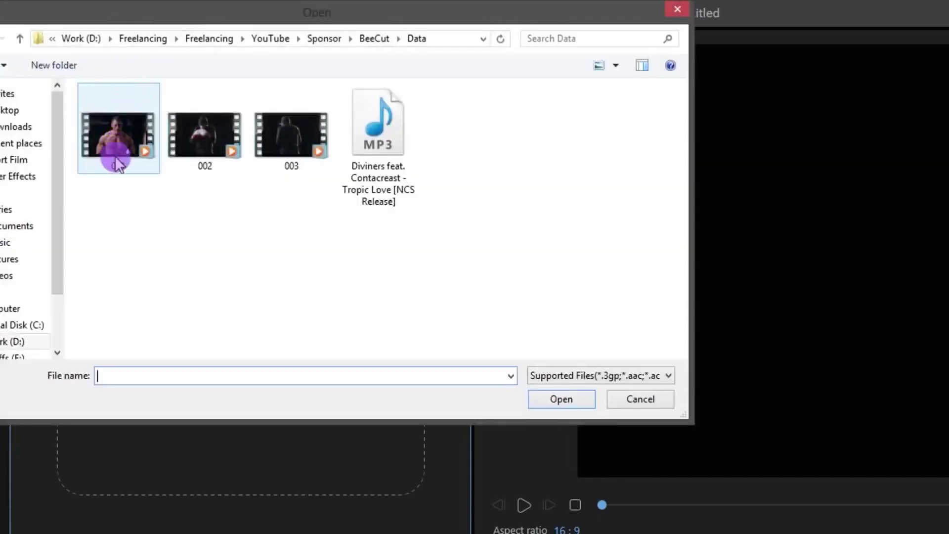
left_click(144, 156)
left_click(201, 137, "ctrl")
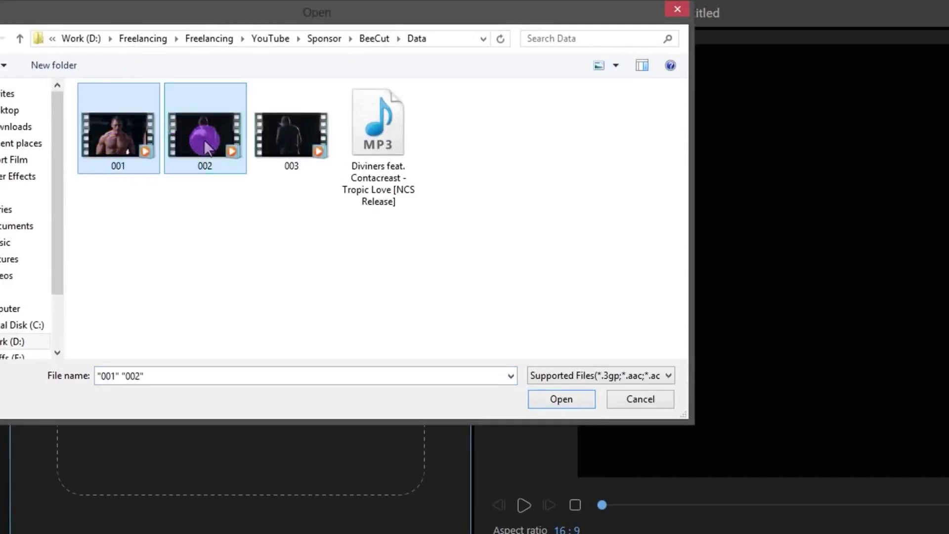
left_click(553, 399)
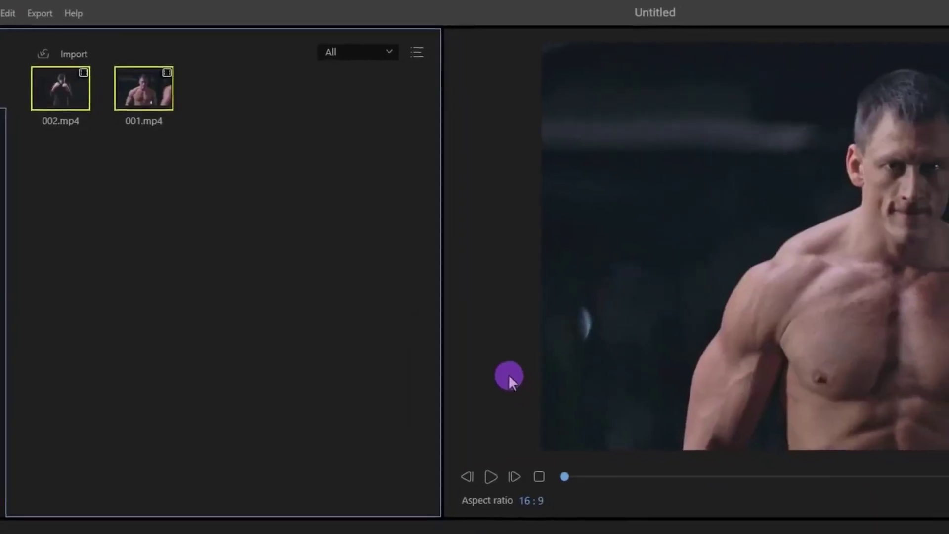
Preview 002.mp4 and then 001.mp4 in the player
left_click(66, 101)
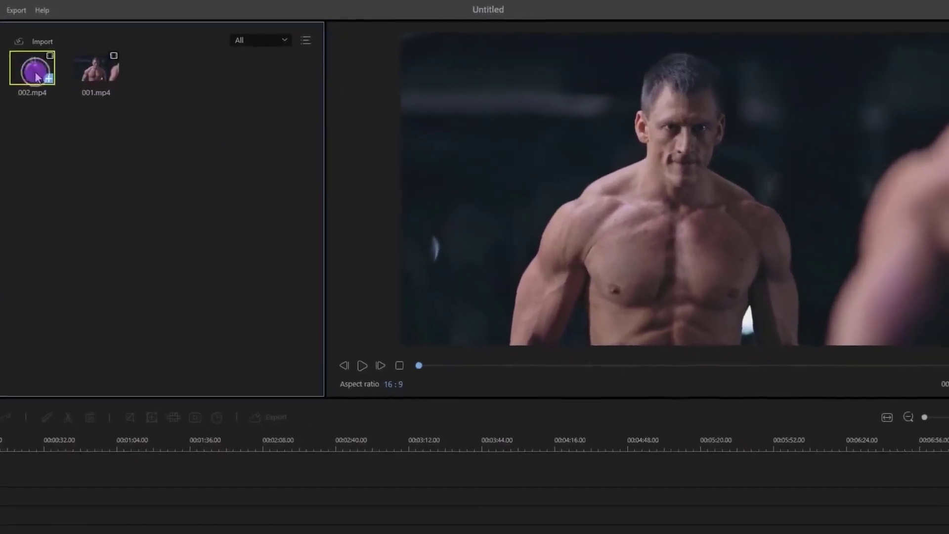
double_click(36, 77)
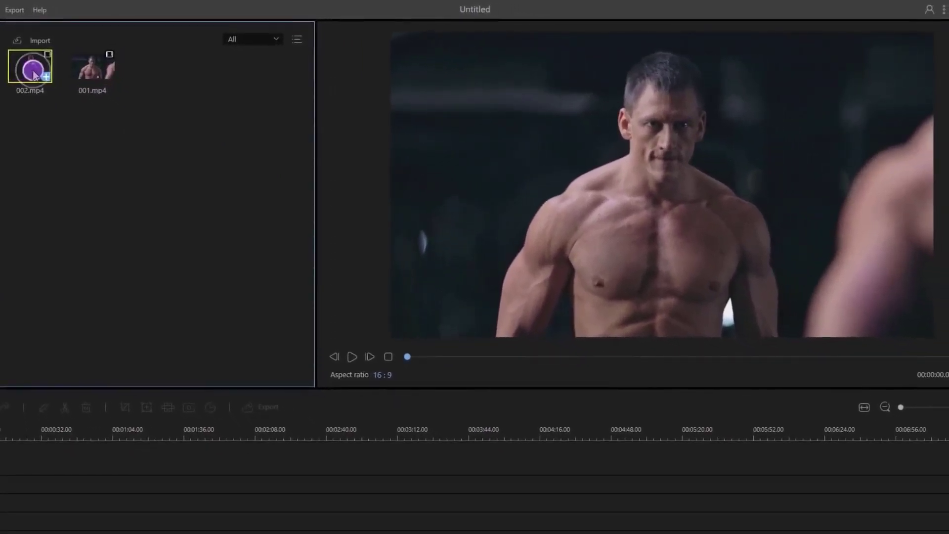
double_click(84, 75)
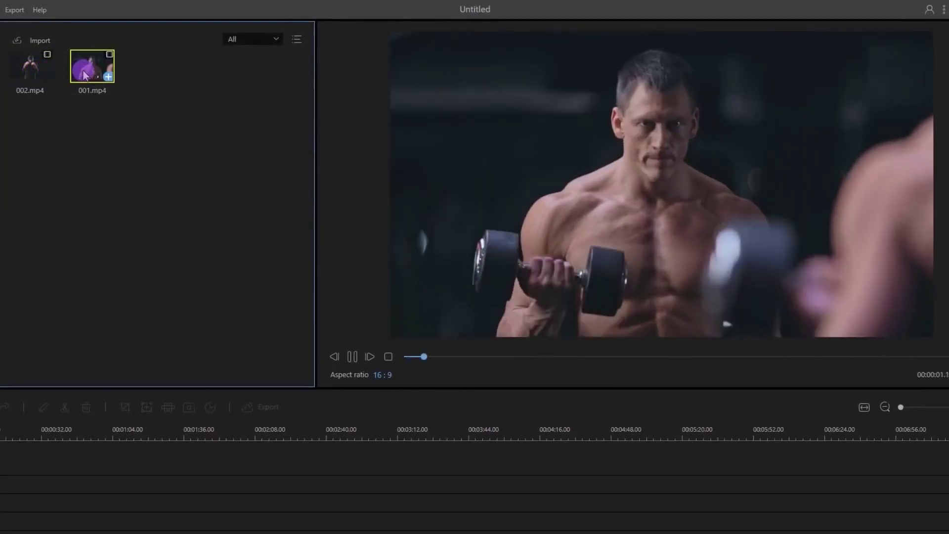
Place 001.mp4 on the timeline track
left_click(86, 80)
left_click_drag(86, 79, 1, 475)
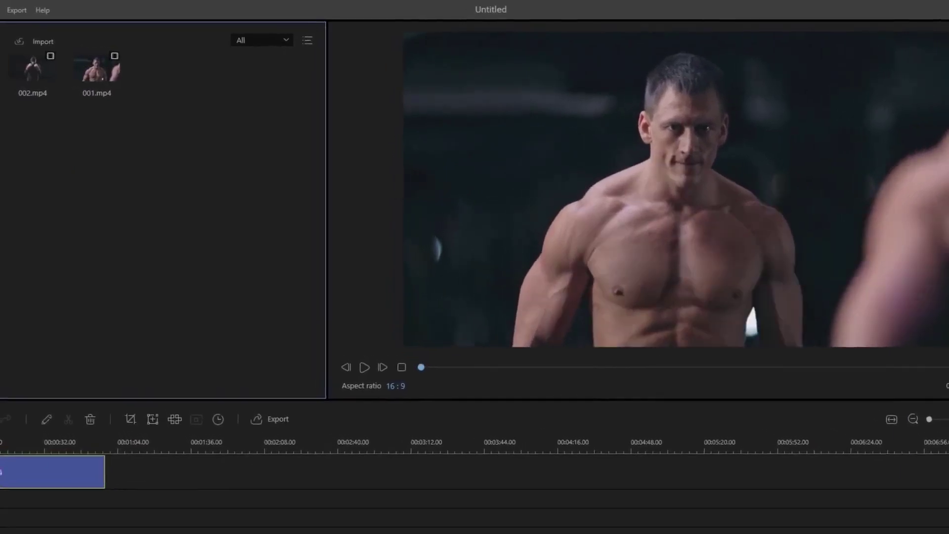
left_click(56, 83)
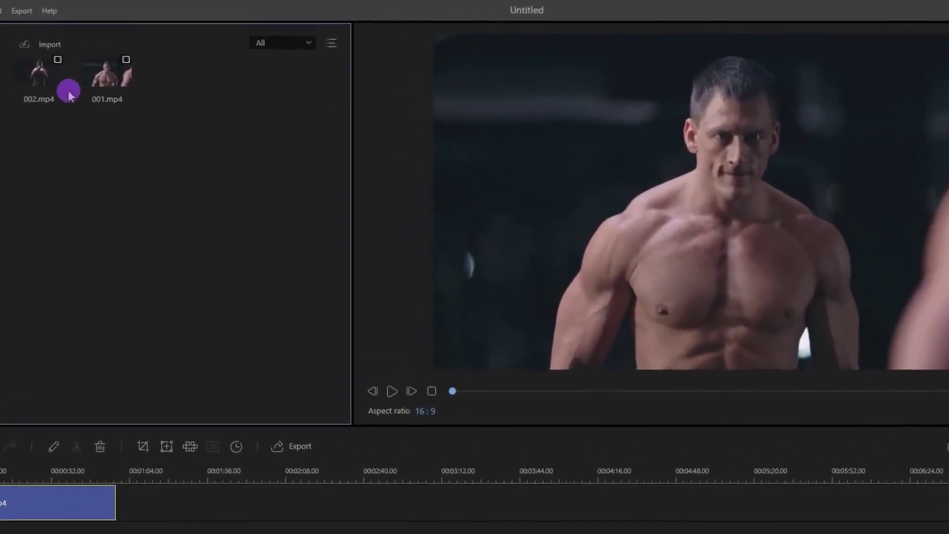
Add 002.mp4 ahead of 001.mp4, stretched to its full length, with the playhead inside 001.mp4
left_click(57, 85)
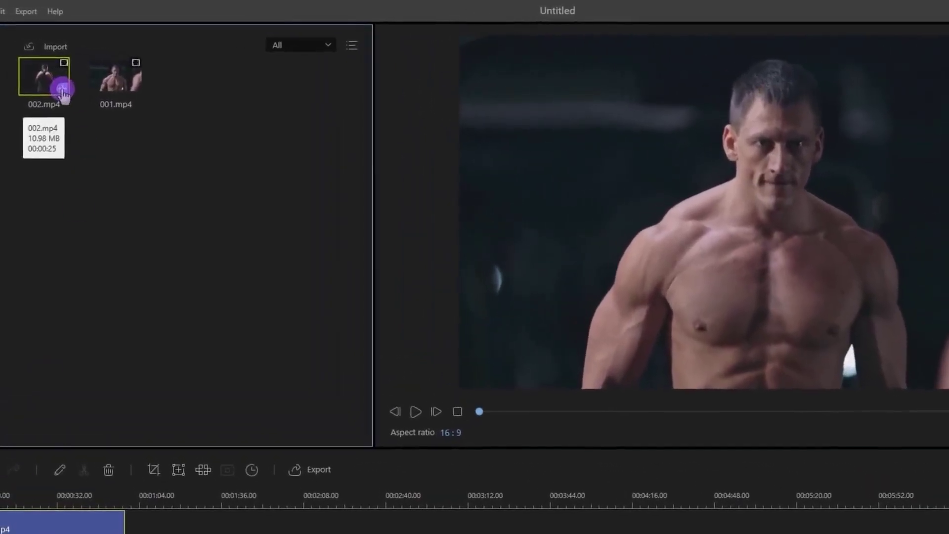
left_click(65, 94)
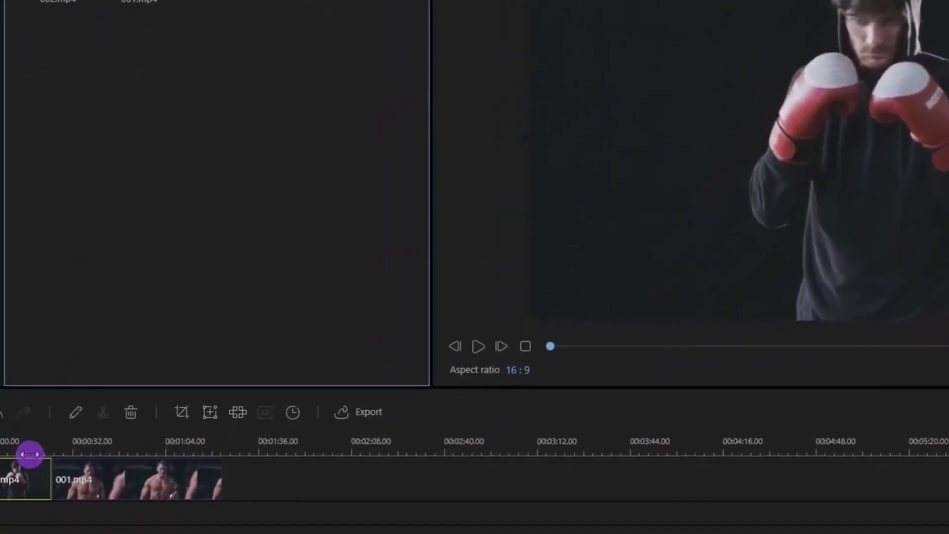
left_click_drag(30, 454, 96, 454)
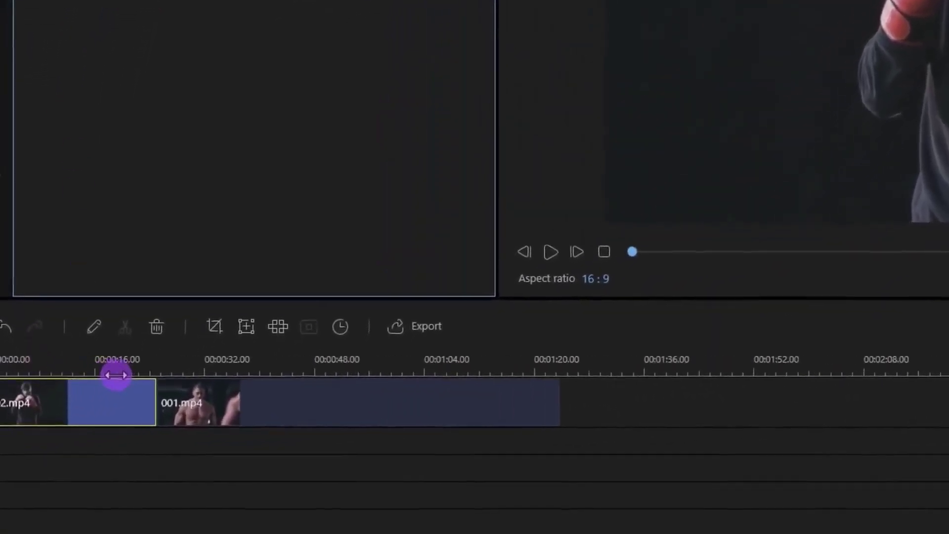
left_click_drag(116, 376, 176, 371)
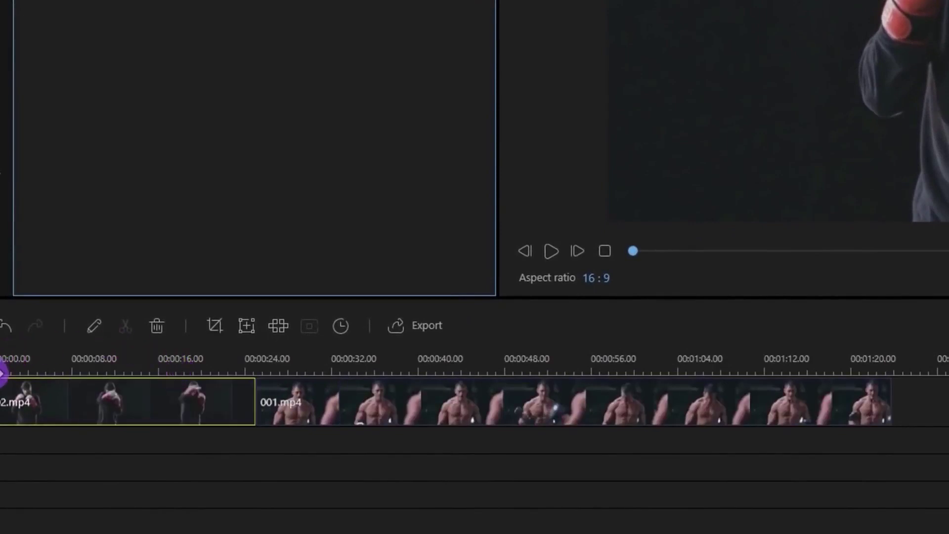
left_click_drag(2, 375, 518, 368)
Split 001.mp4 at about 0:48 and delete the part after the split
left_click(528, 398)
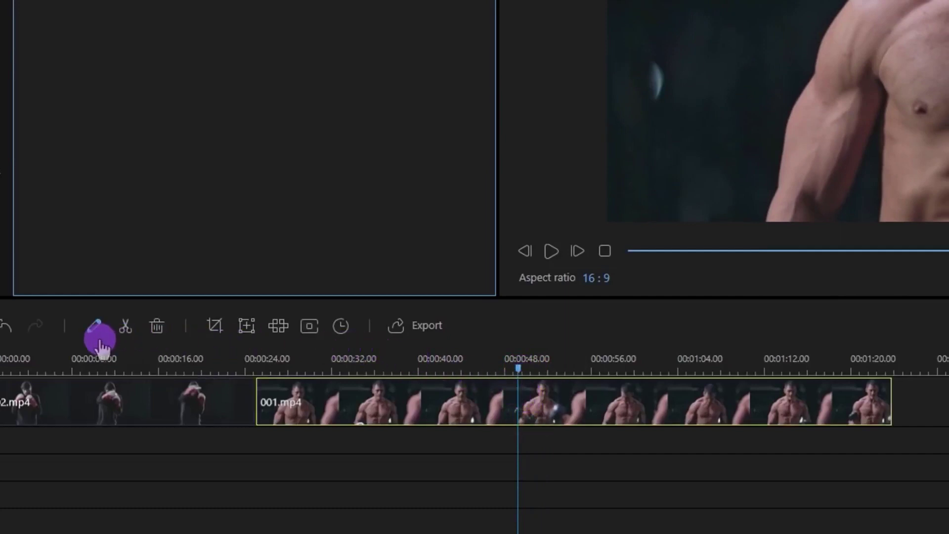
left_click(131, 336)
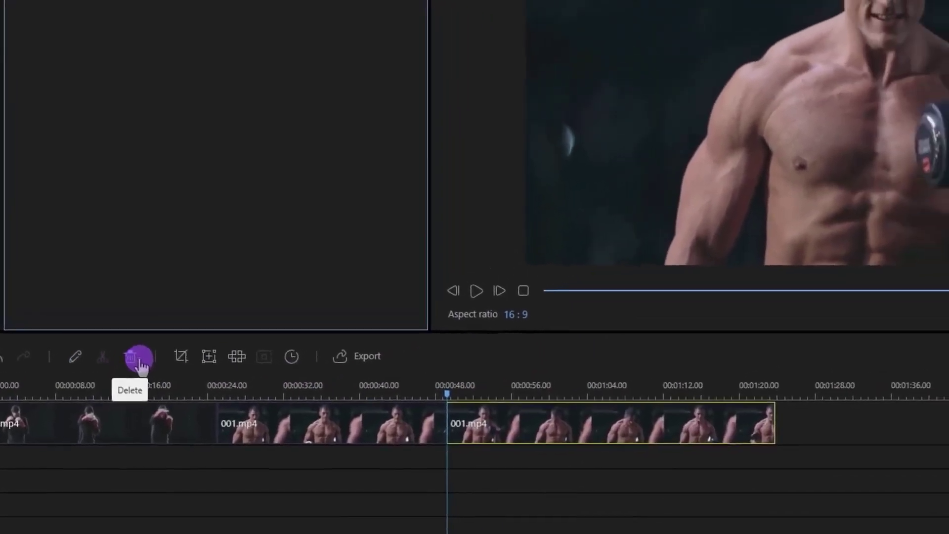
left_click(145, 343)
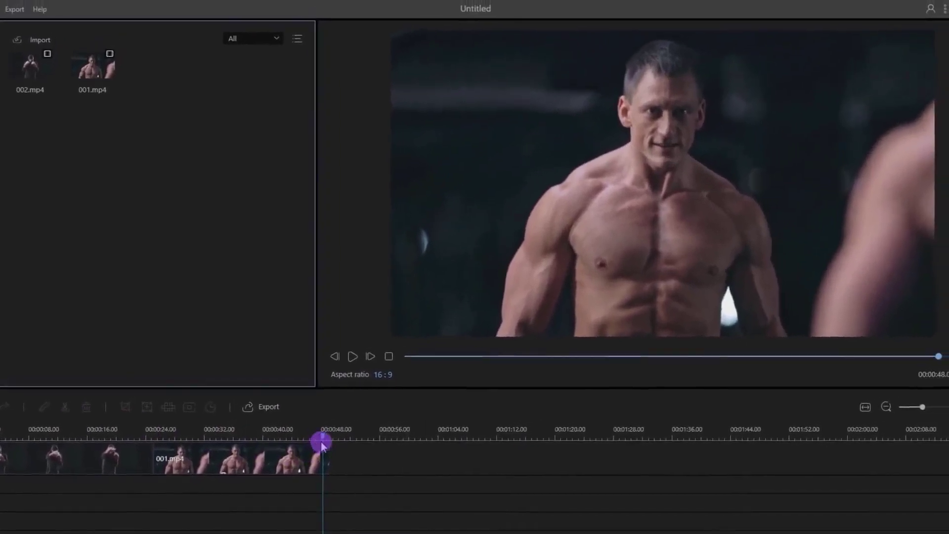
left_click_drag(332, 431, 109, 434)
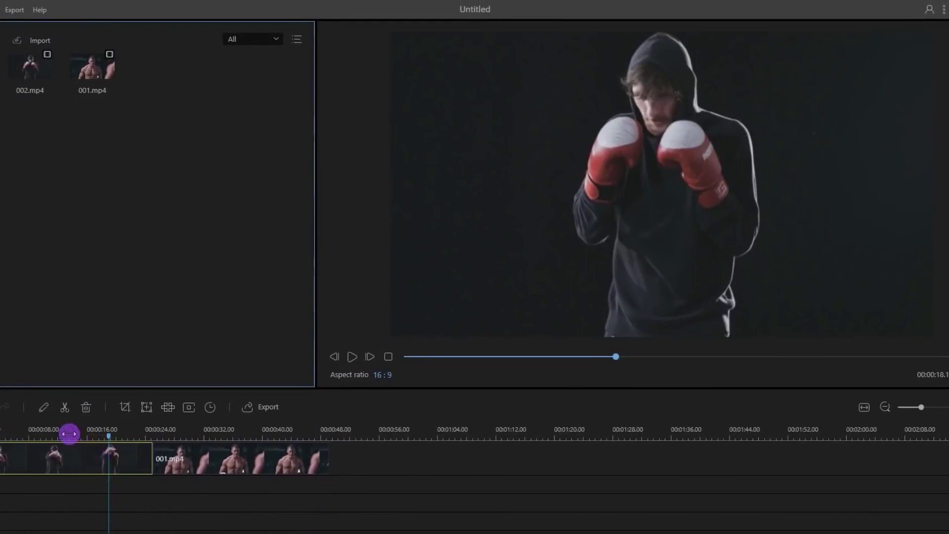
Flip 002.mp4 horizontally, set contrast to 14 and brightness to -4, and apply
left_click(45, 411)
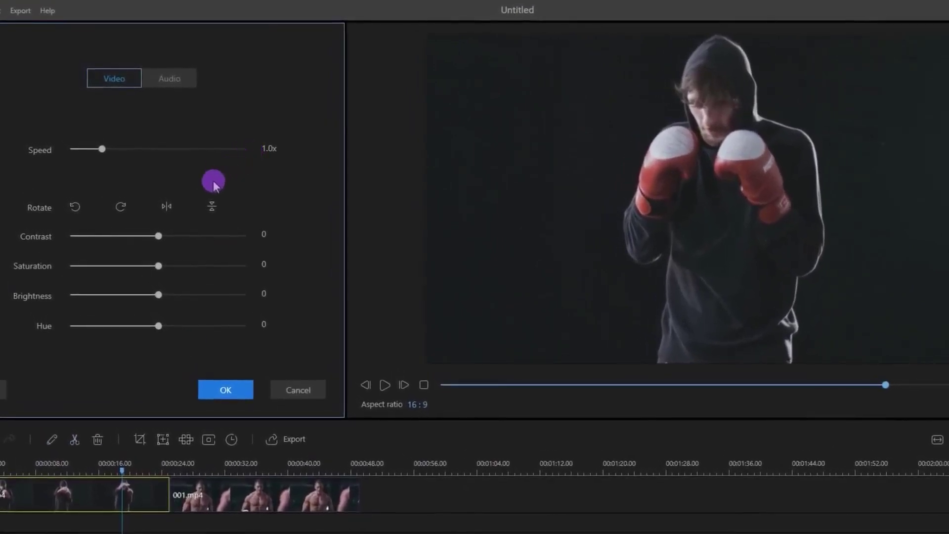
left_click(170, 210)
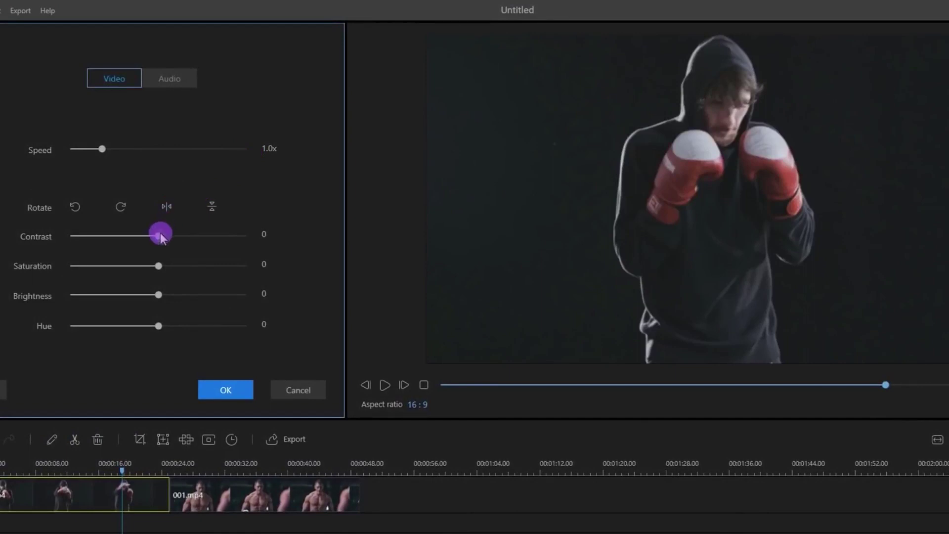
left_click_drag(162, 237, 171, 240)
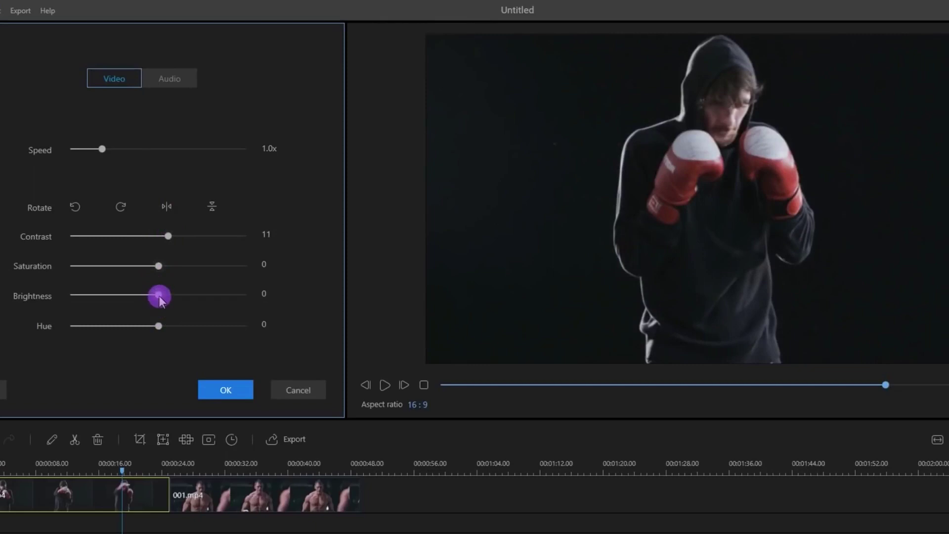
left_click_drag(159, 296, 161, 297)
left_click_drag(170, 233, 173, 236)
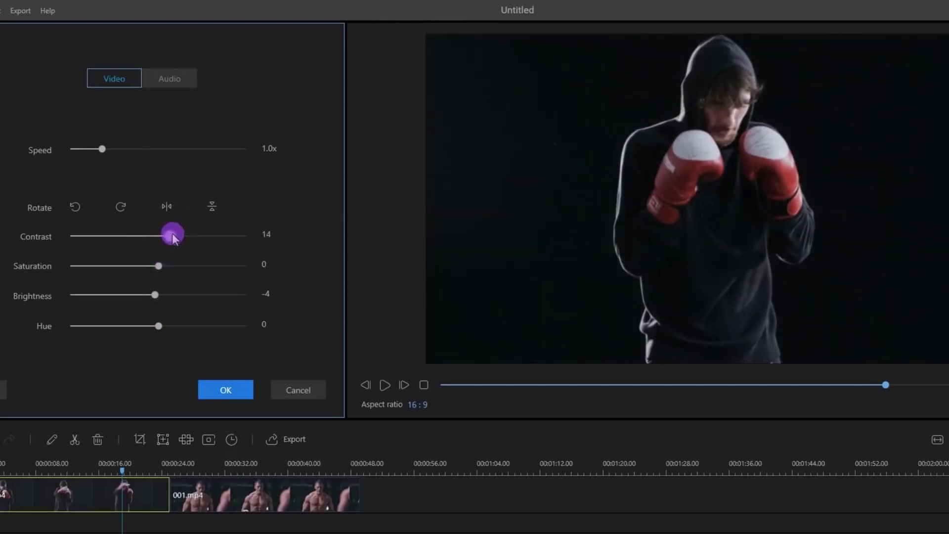
left_click(227, 390)
left_click(191, 486)
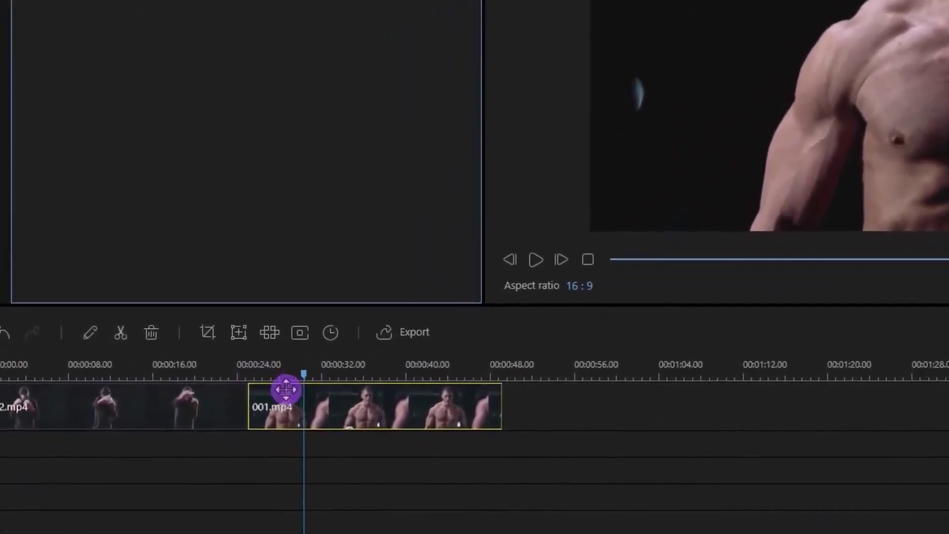
right_click(283, 404)
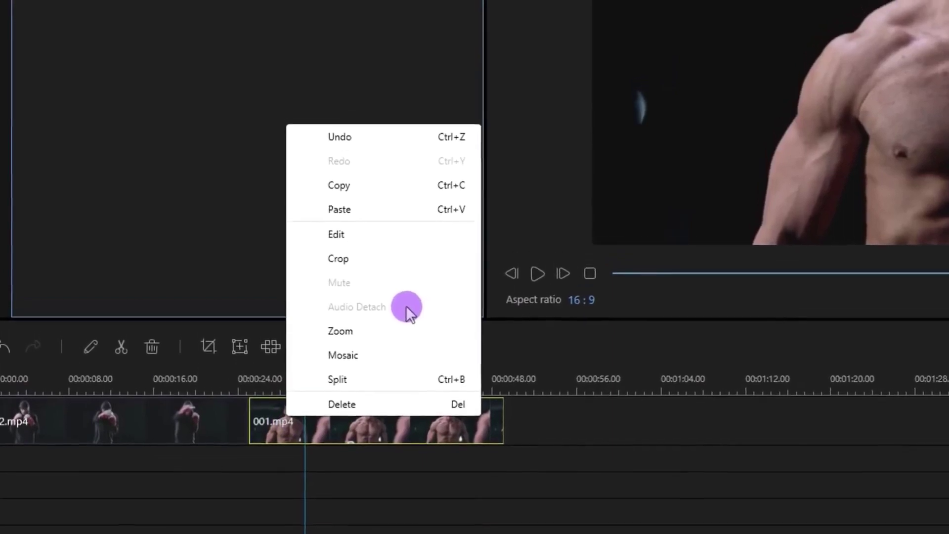
left_click(258, 99)
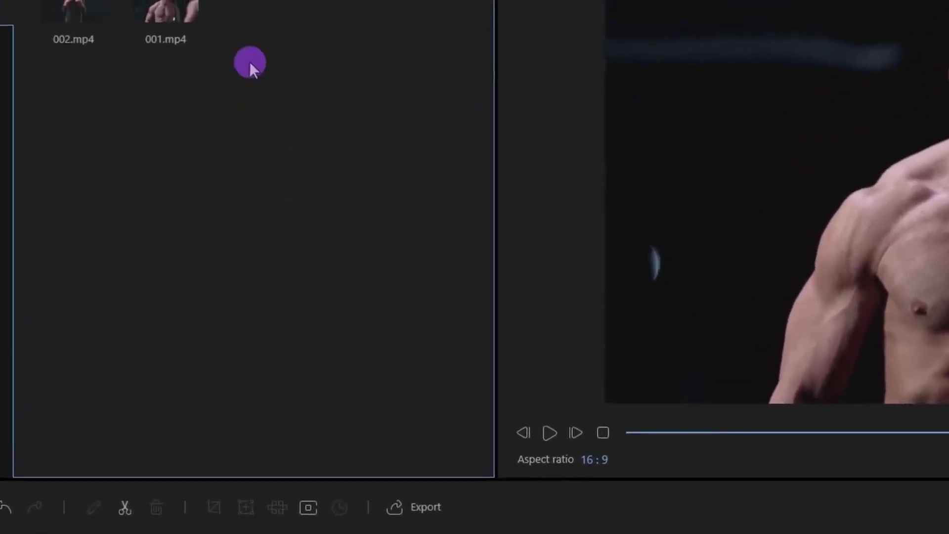
Import Tropic Love [NCS Release].mp3 and drop it onto the audio track
left_click(95, 6)
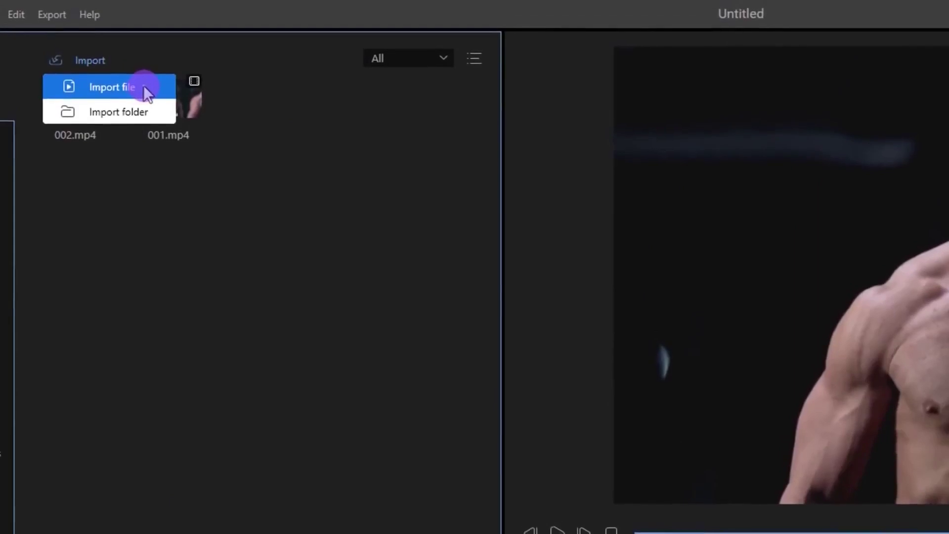
left_click(144, 36)
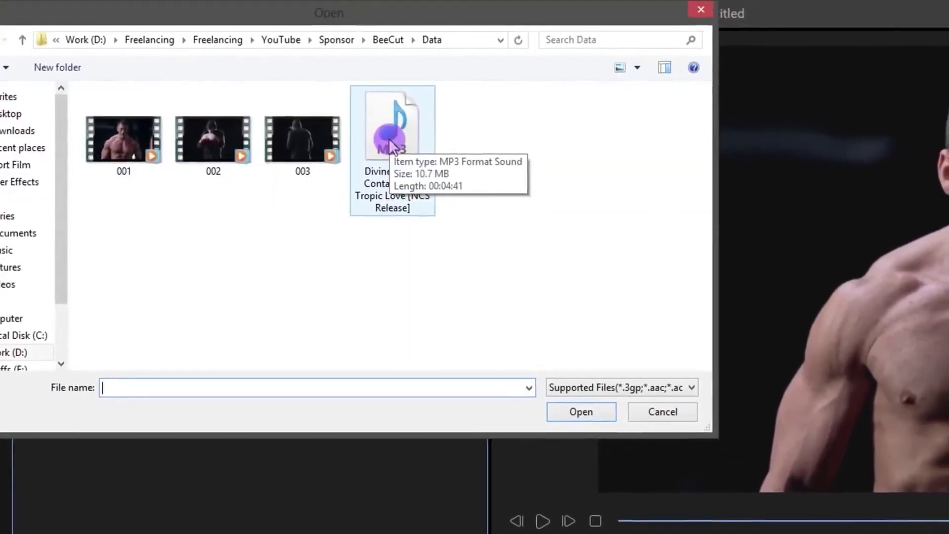
double_click(402, 133)
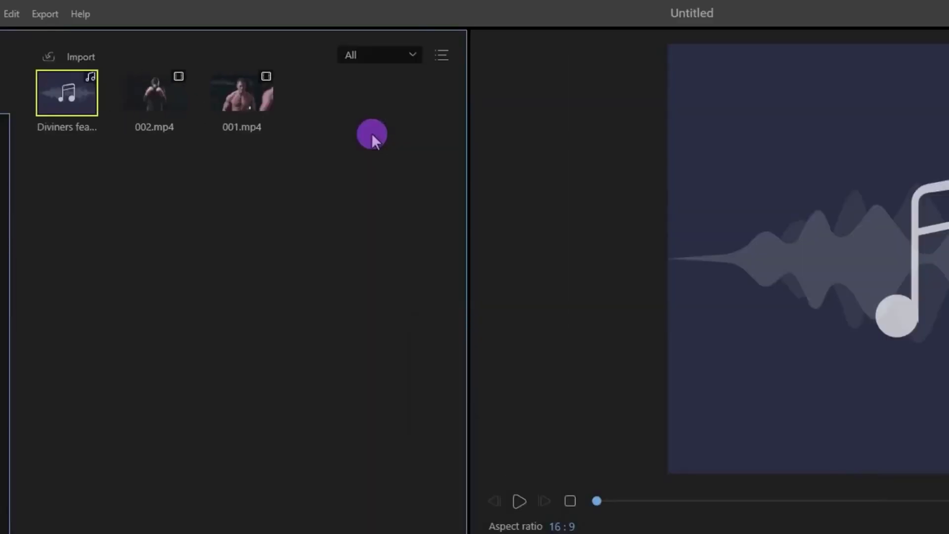
left_click_drag(85, 110, 22, 533)
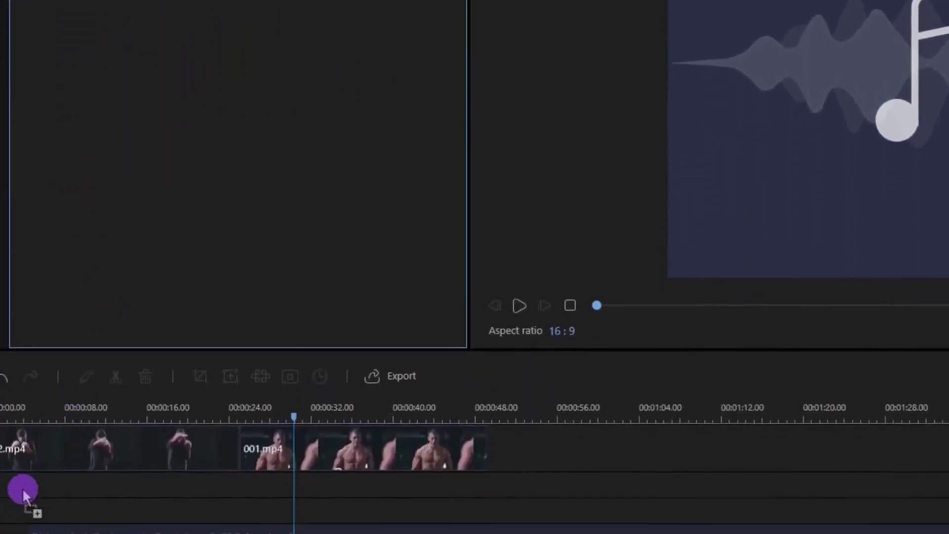
left_click_drag(22, 488, 1, 533)
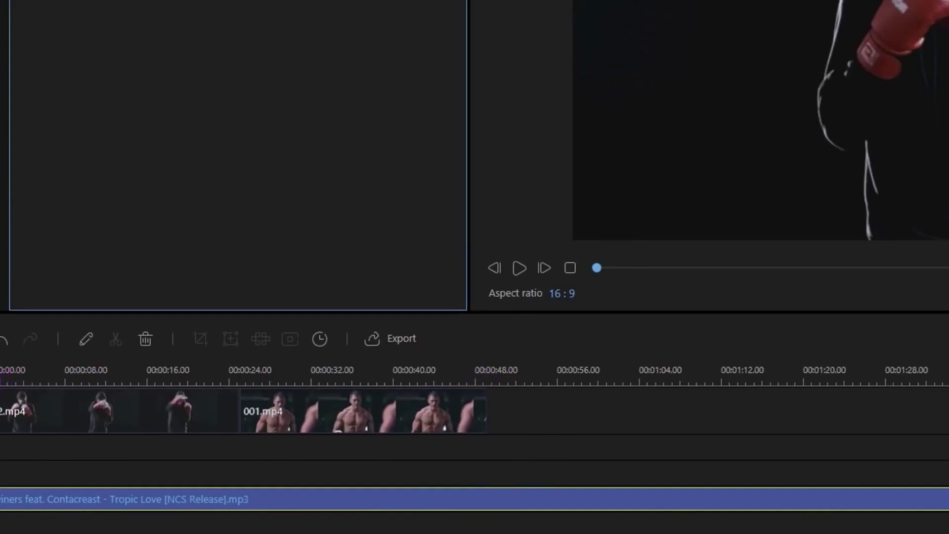
Split the Tropic Love music where the video clips end and delete the leftover part
left_click_drag(2, 381, 487, 393)
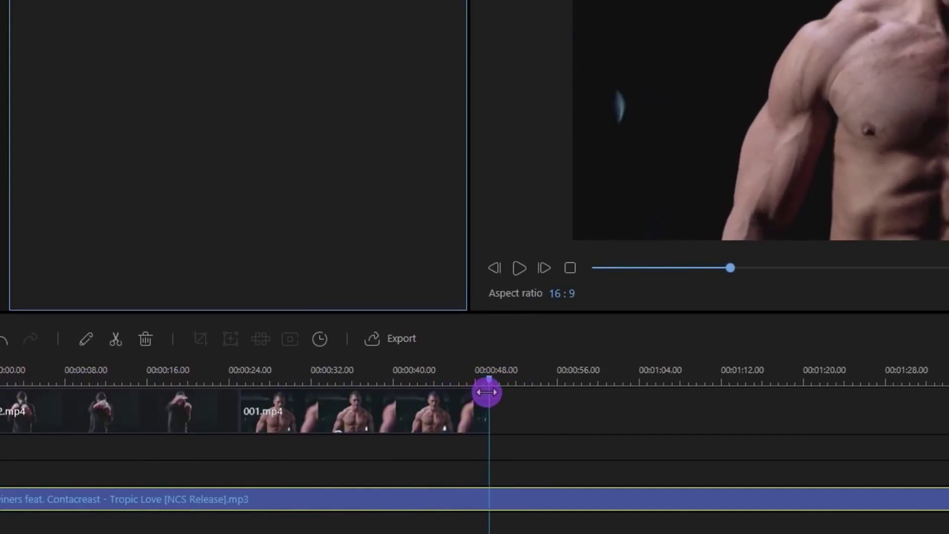
left_click(115, 344)
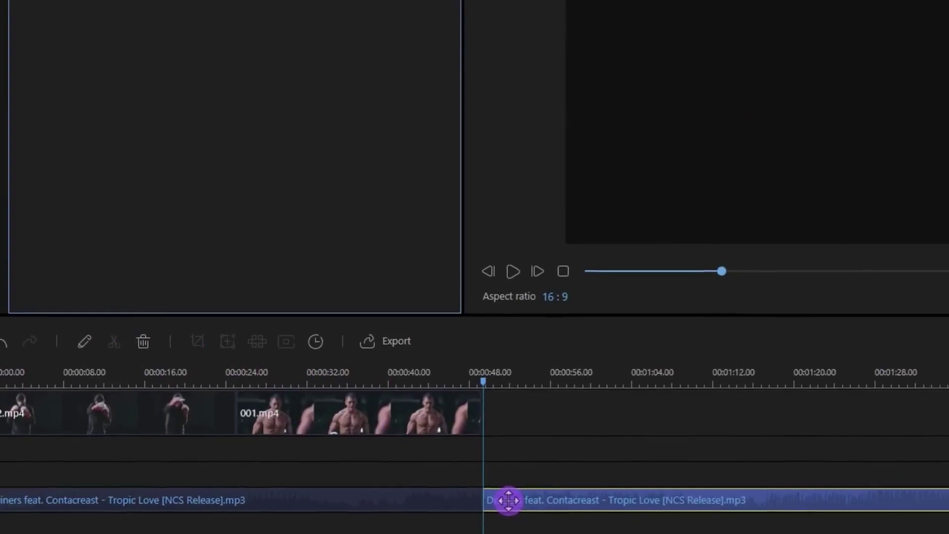
key("Delete")
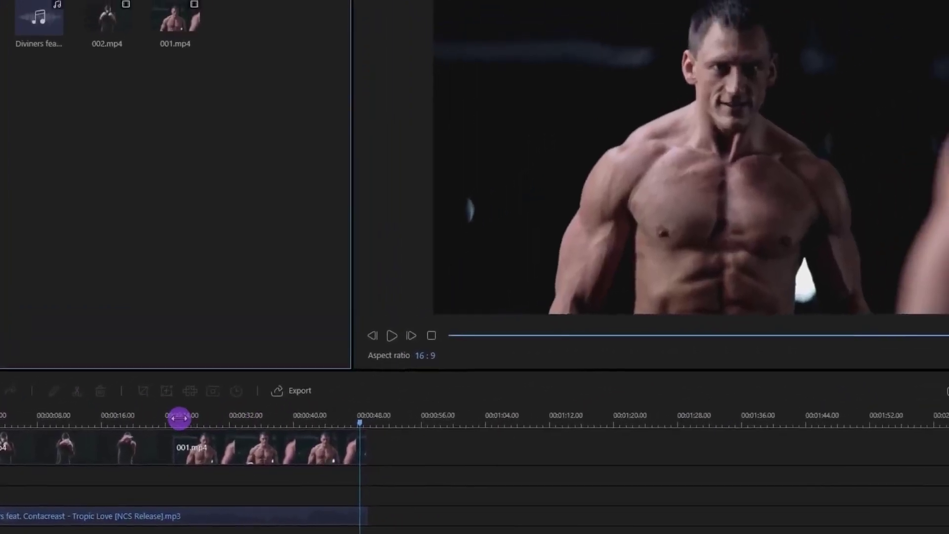
left_click_drag(393, 412, 373, 409)
left_click_drag(306, 435, 48, 432)
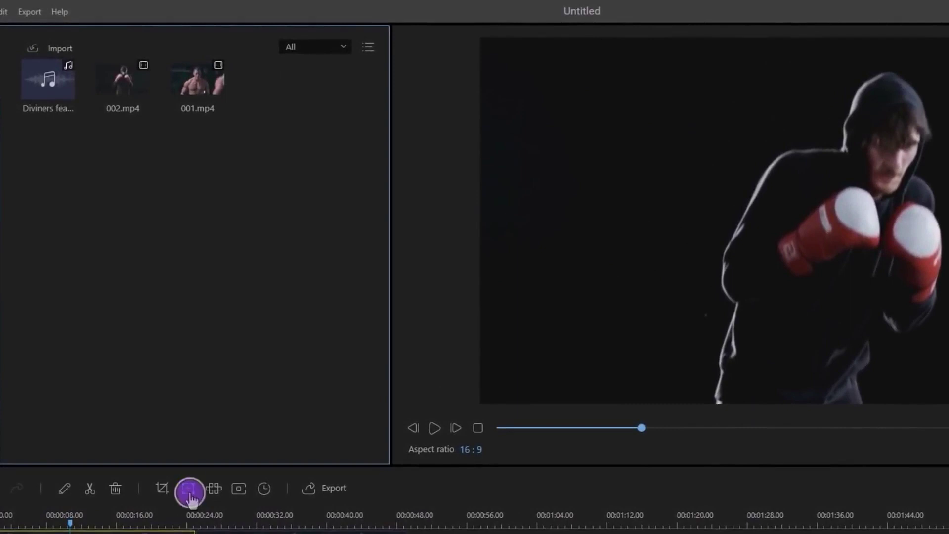
Crop the boxer clip around his head and gloves with Keep aspect ratio on
left_click(190, 496)
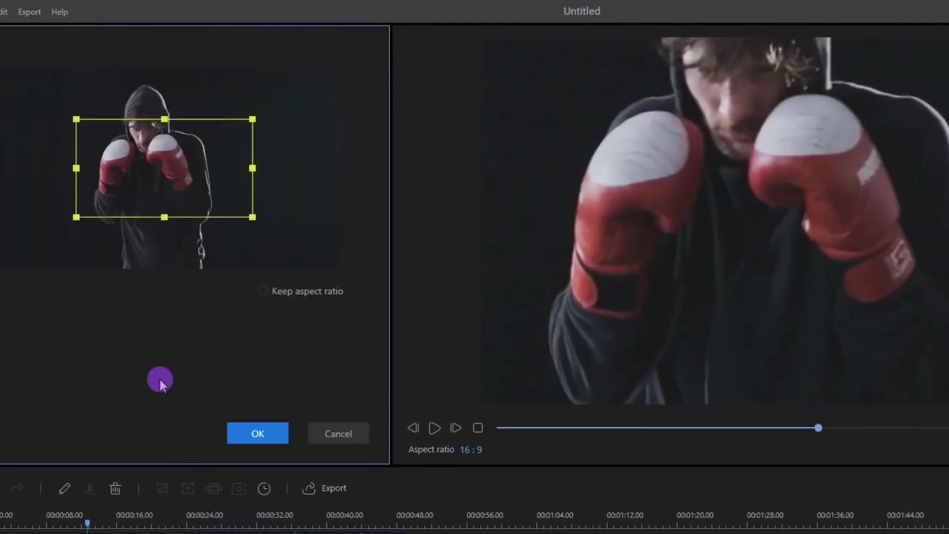
left_click_drag(152, 179, 141, 139)
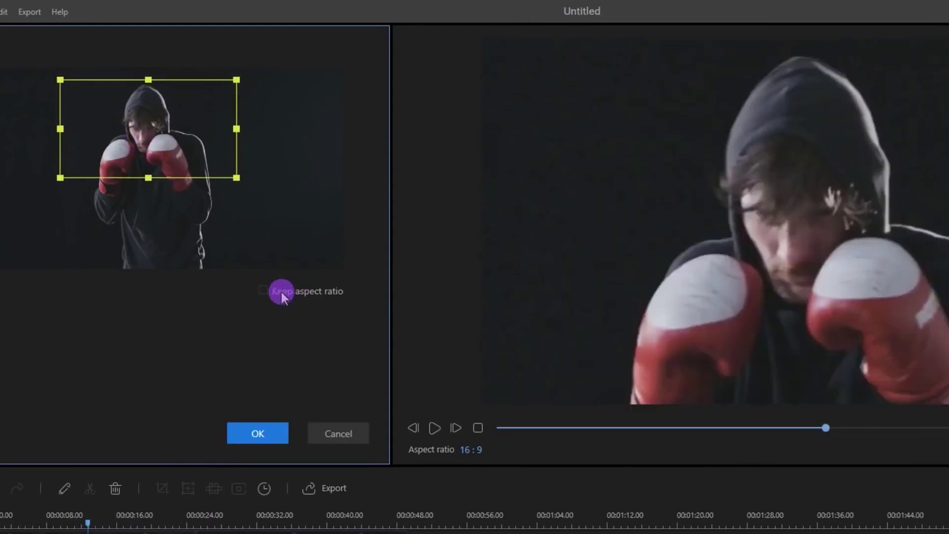
left_click(280, 291)
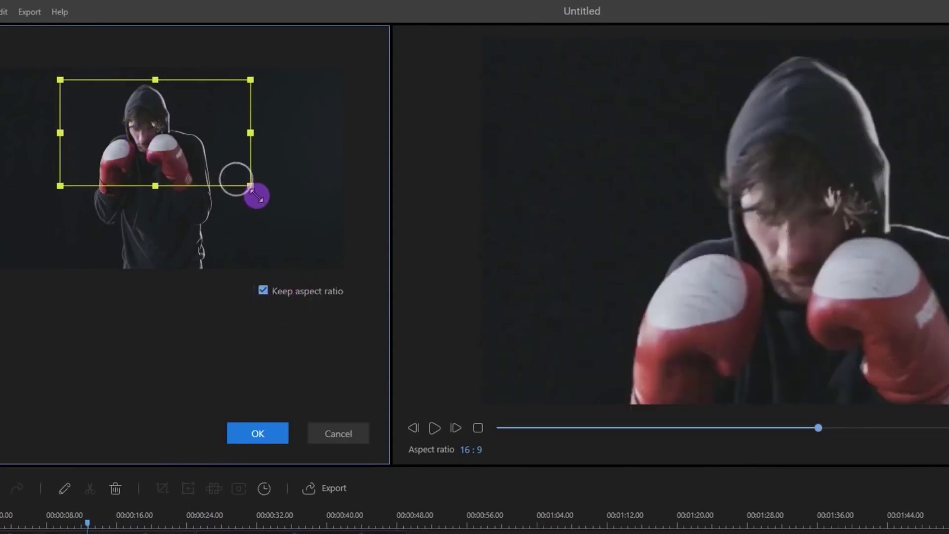
left_click_drag(256, 196, 290, 223)
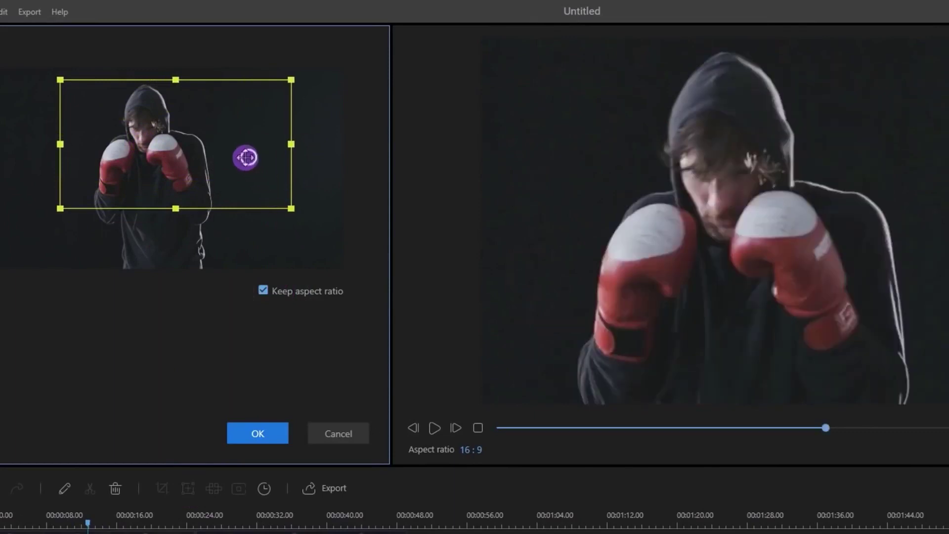
left_click_drag(246, 157, 215, 154)
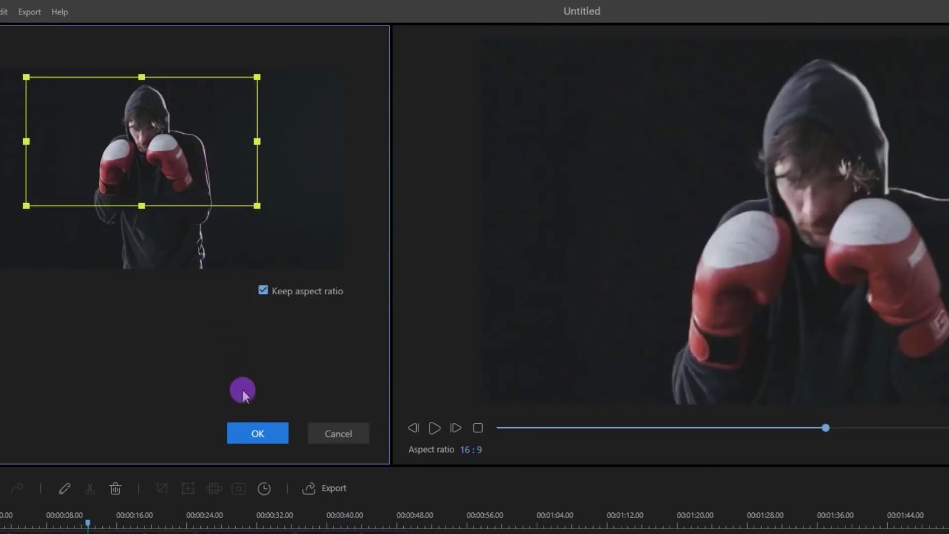
left_click(251, 433)
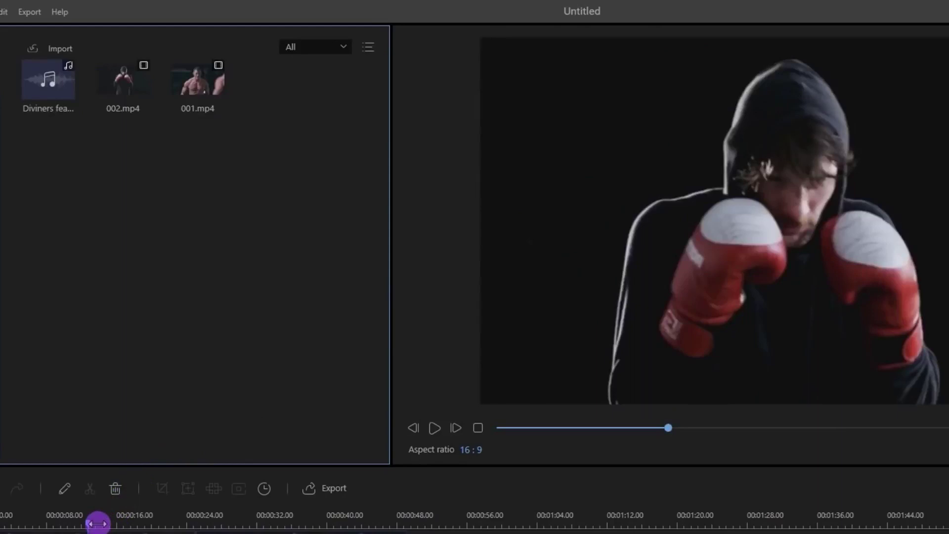
left_click_drag(86, 522, 47, 509)
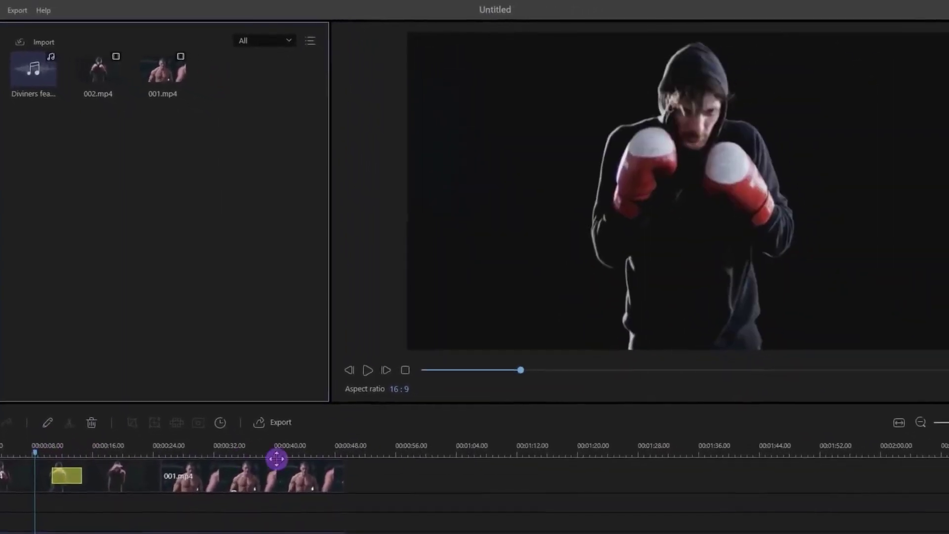
left_click(368, 370)
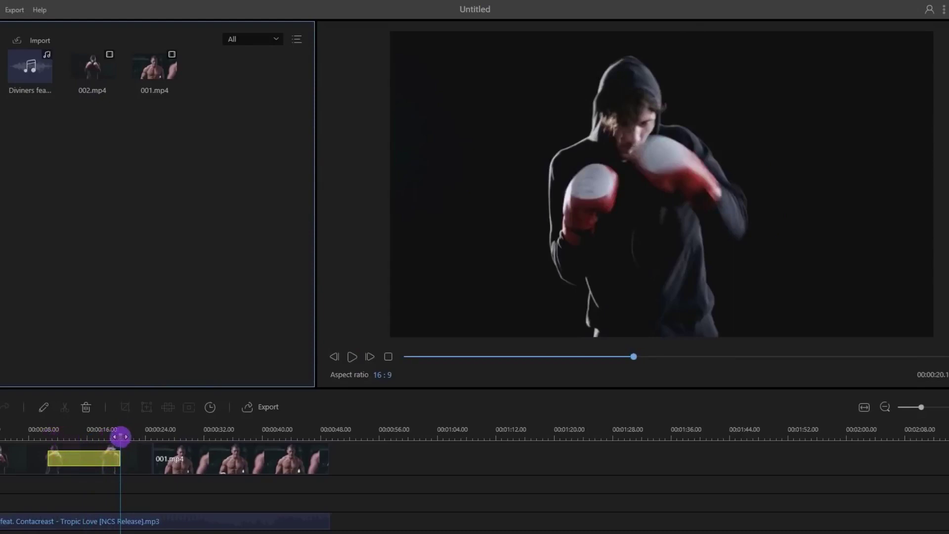
left_click_drag(80, 439, 46, 443)
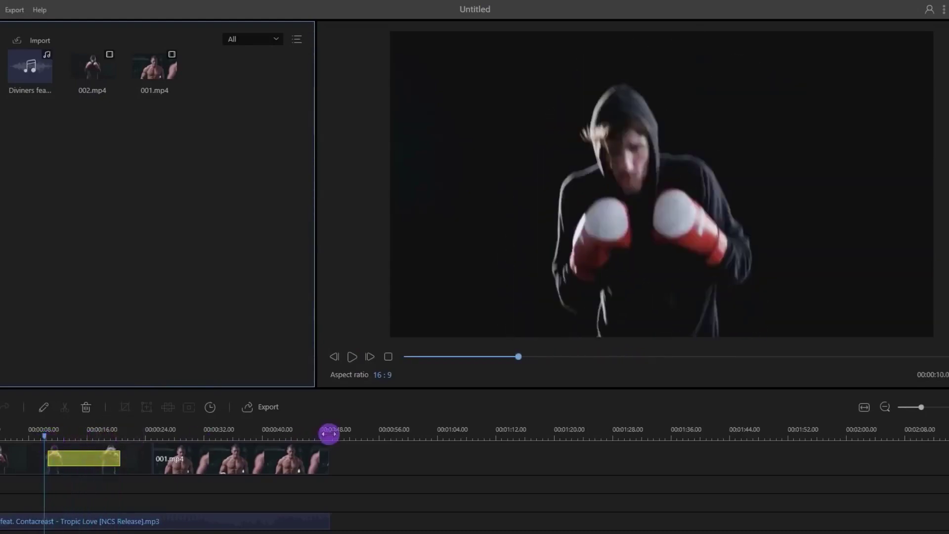
left_click(349, 359)
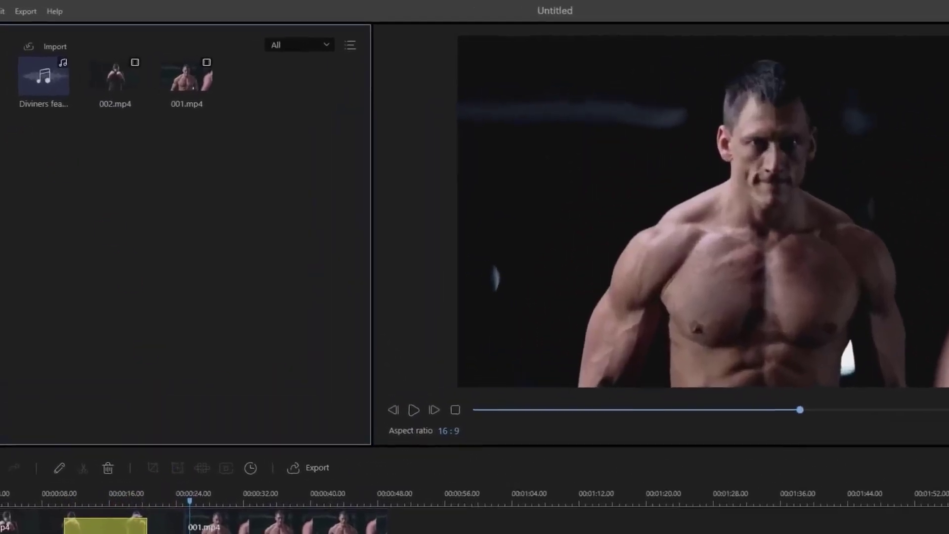
Add the Chromatic Aberration filter from the Filters library to the timeline
left_click(4, 133)
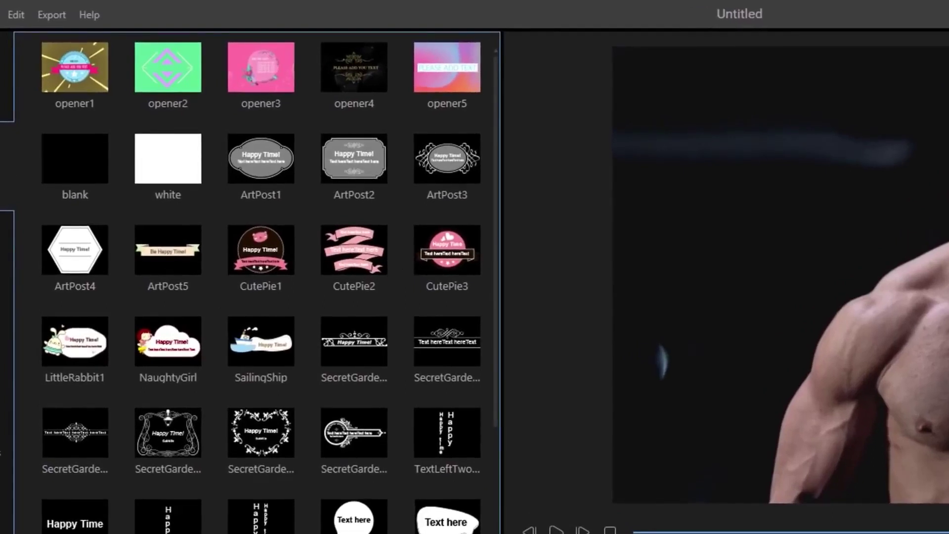
left_click(3, 245)
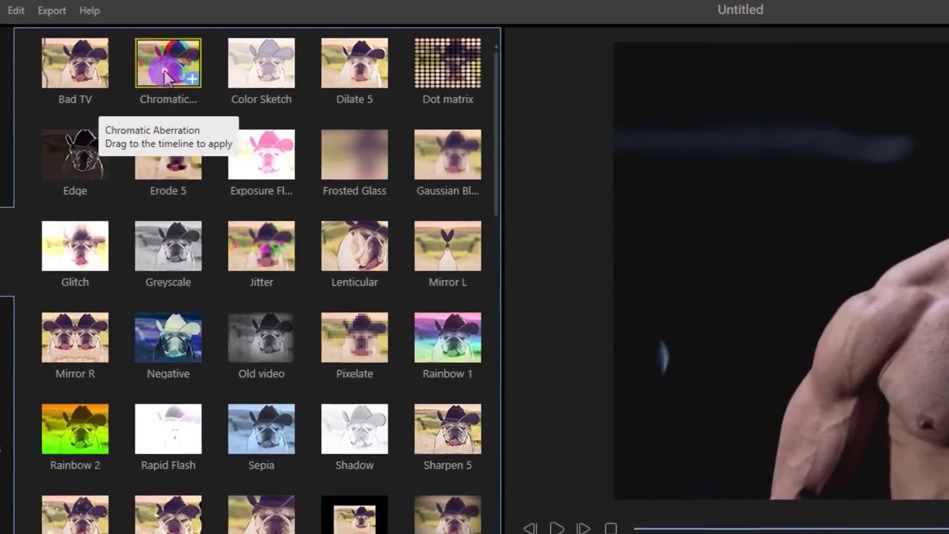
left_click_drag(166, 76, 30, 533)
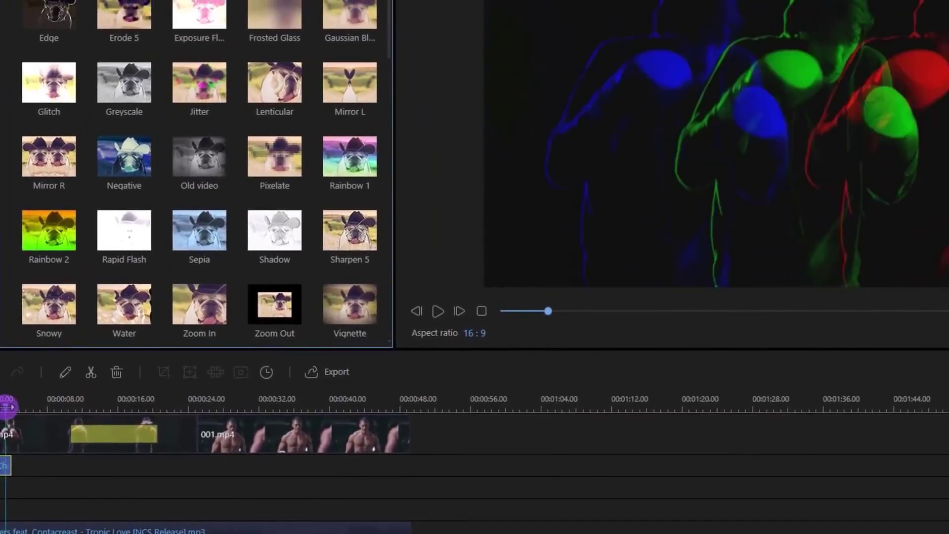
Trim Chromatic Aberration to end at 001.mp4's start, and add Jitter over 001.mp4
left_click(7, 466)
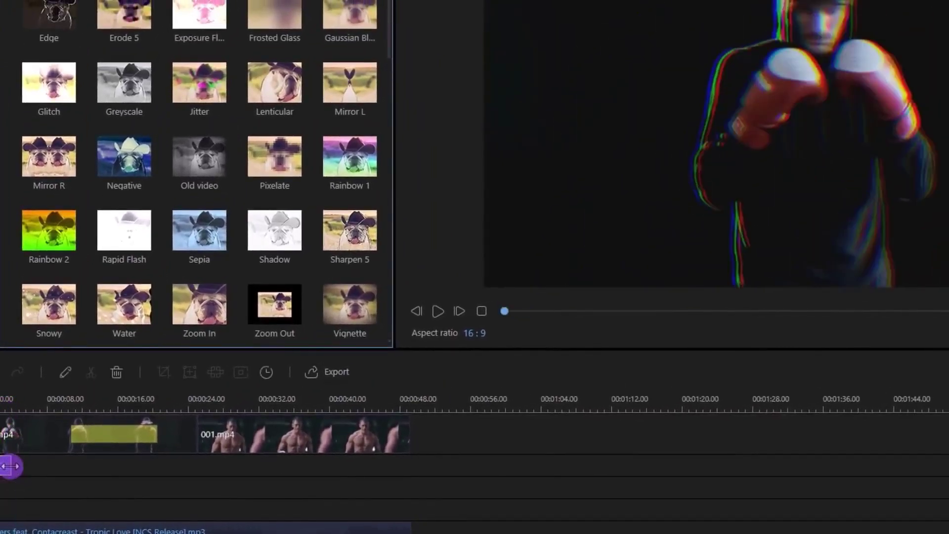
left_click_drag(198, 473, 388, 477)
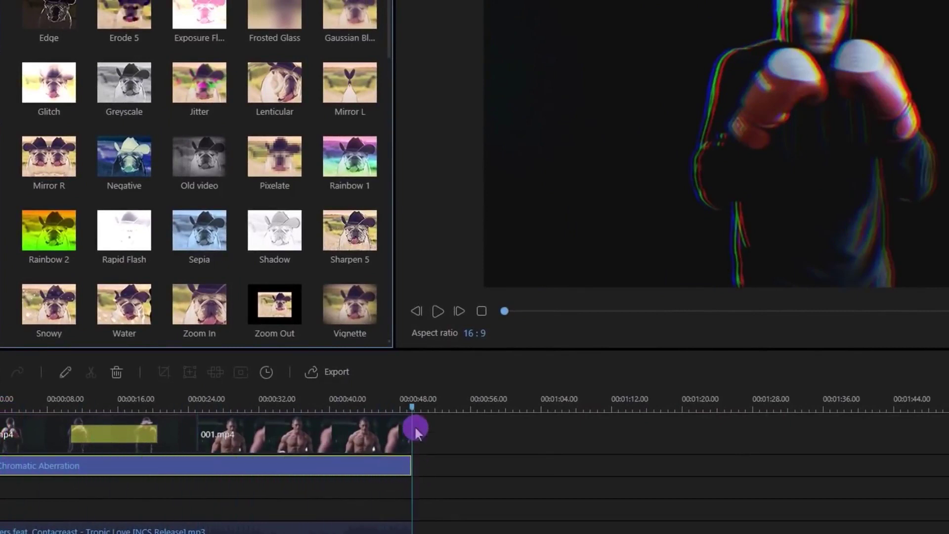
left_click_drag(415, 434, 208, 400)
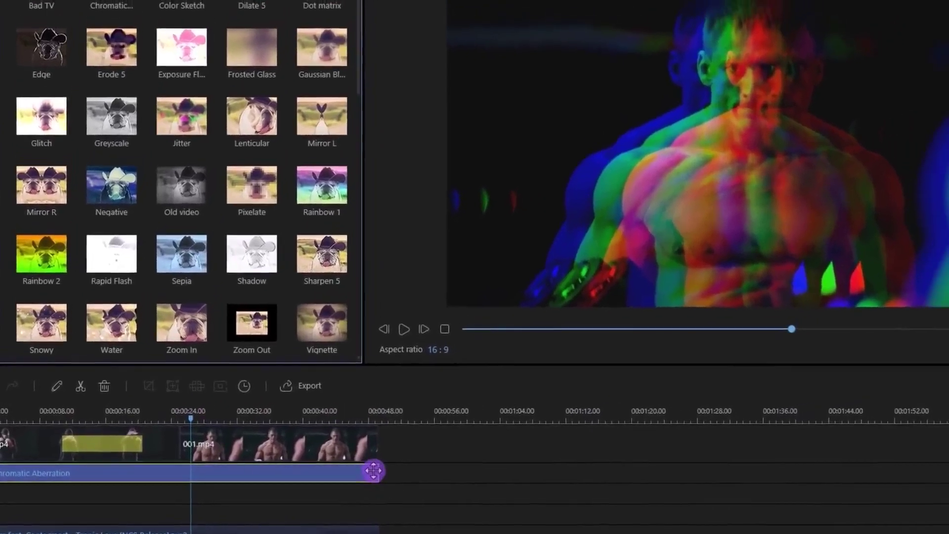
left_click_drag(373, 470, 191, 472)
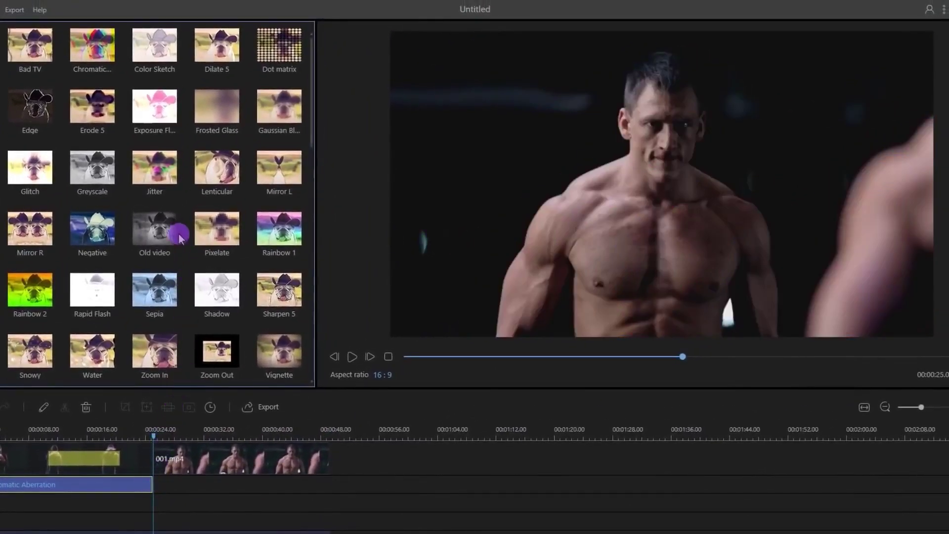
left_click_drag(143, 171, 189, 255)
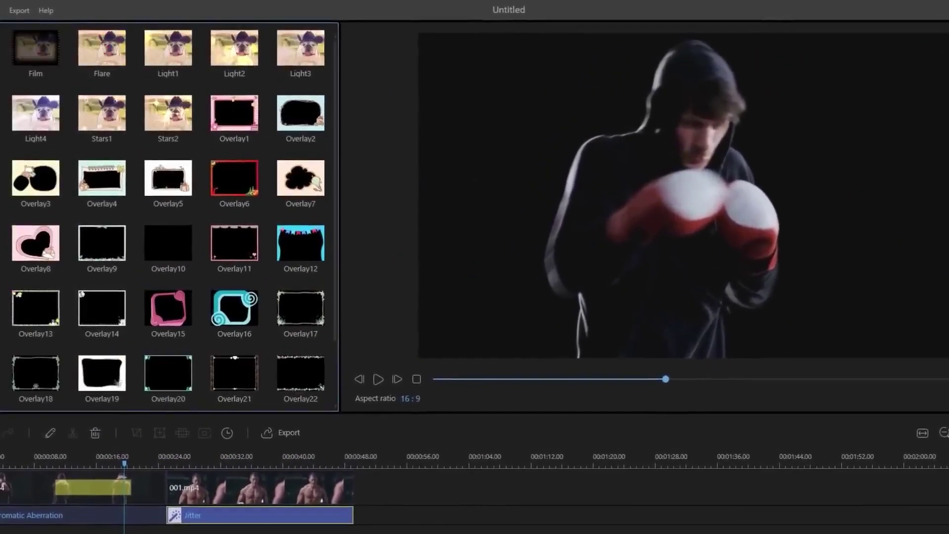
Preview the Flare, Light2 and Light1 overlays at about 0:04
left_click(102, 49)
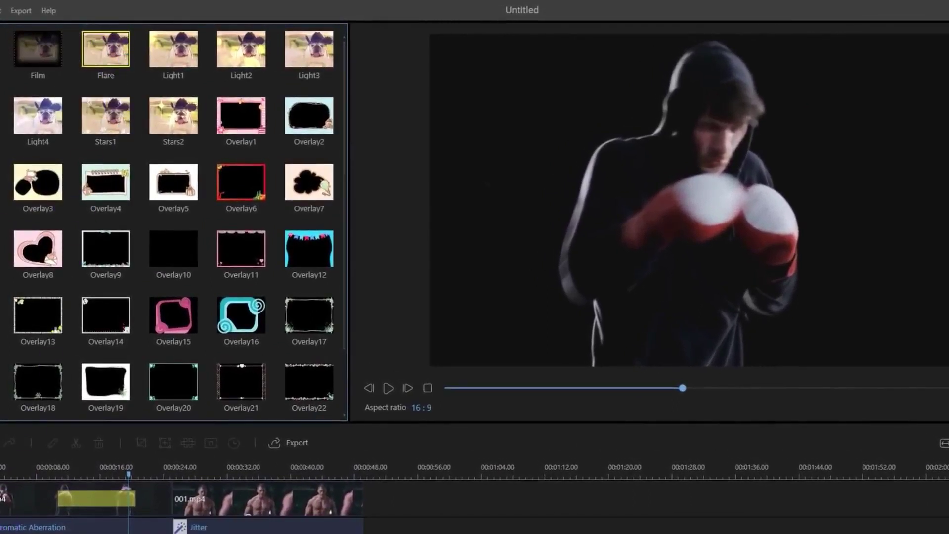
left_click(20, 475)
left_click(188, 440)
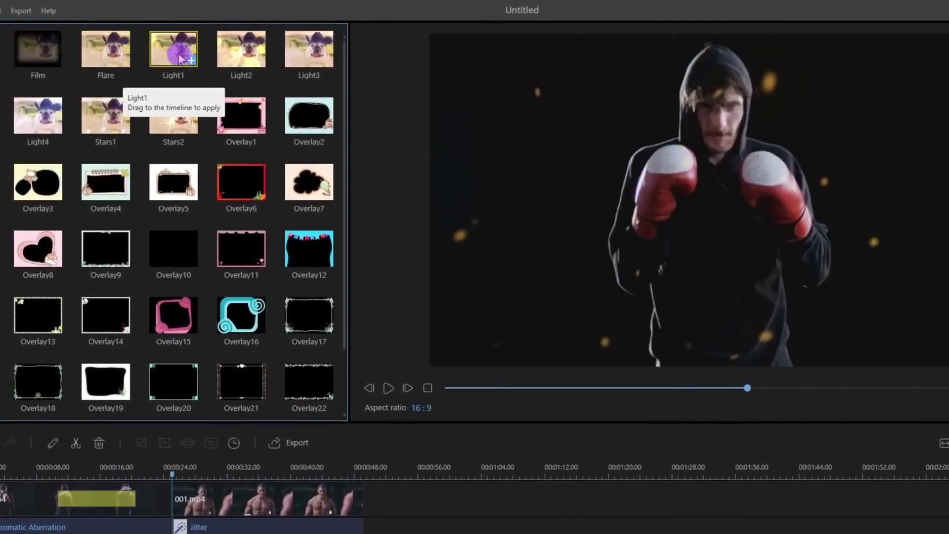
left_click(226, 54)
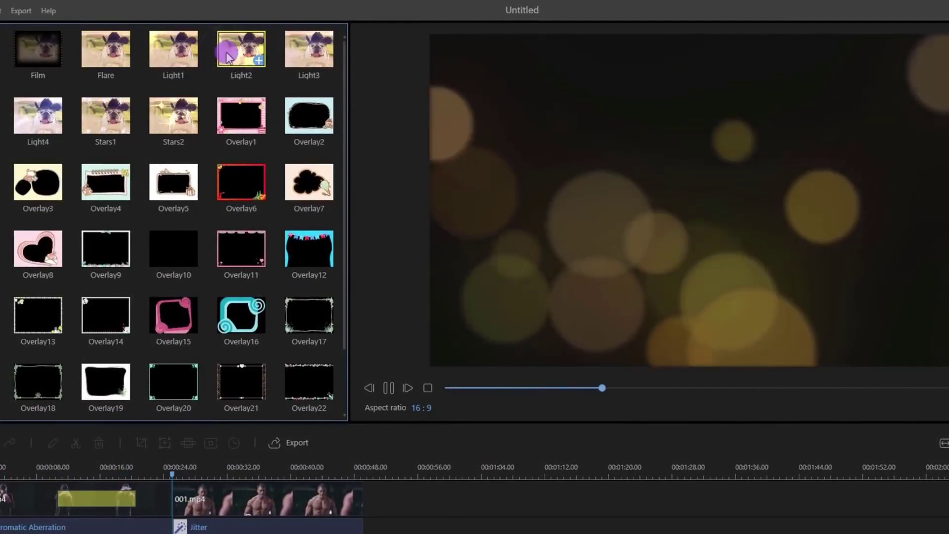
left_click(171, 55)
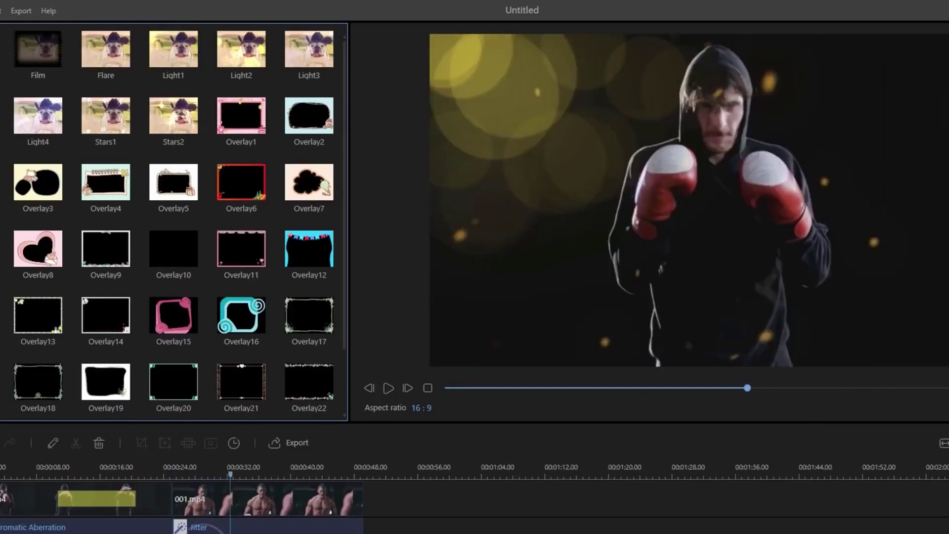
Show the montage frame in the preview and zoom the timeline view
left_click(369, 477)
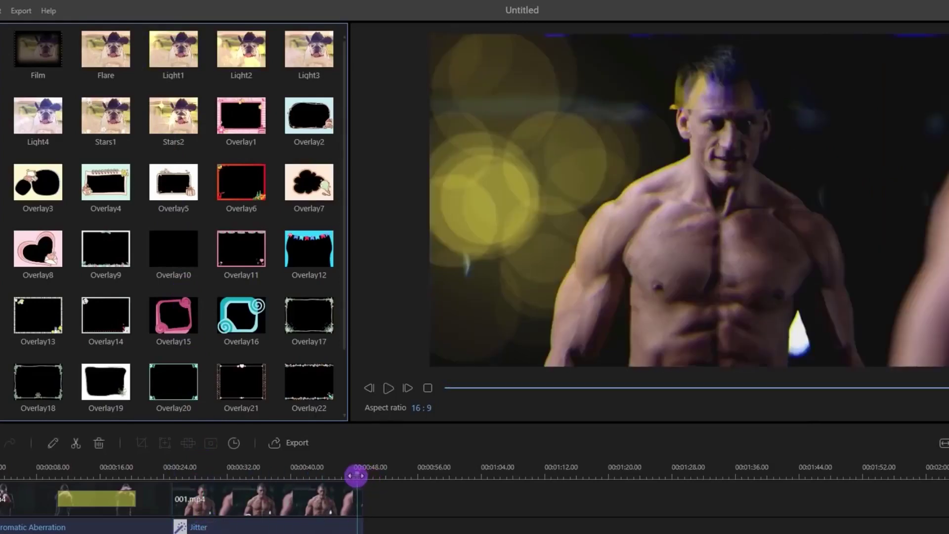
scroll(341, 476, "up", 2)
scroll(344, 477, "down", 2)
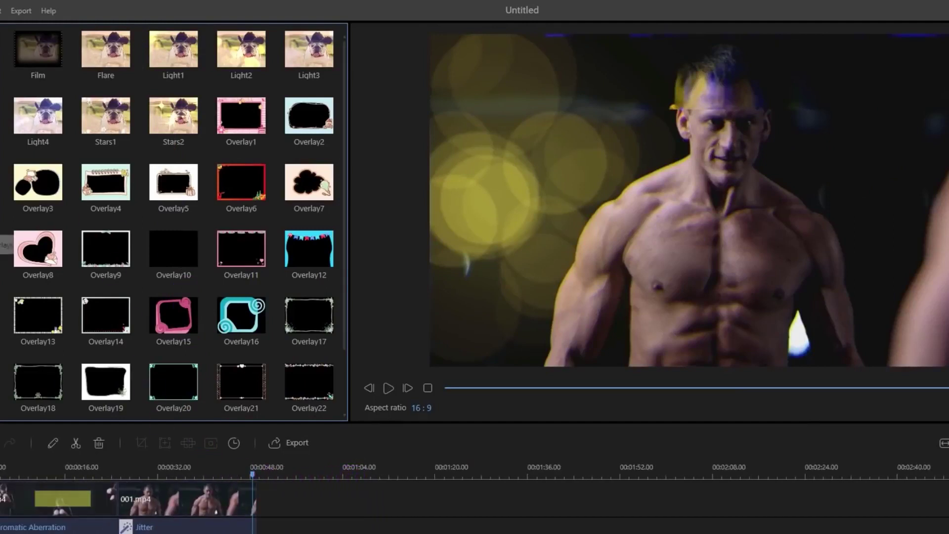
Place a Wipe_Right transition between the boxer clip and 001.mp4, then preview the montage
left_click(1, 310)
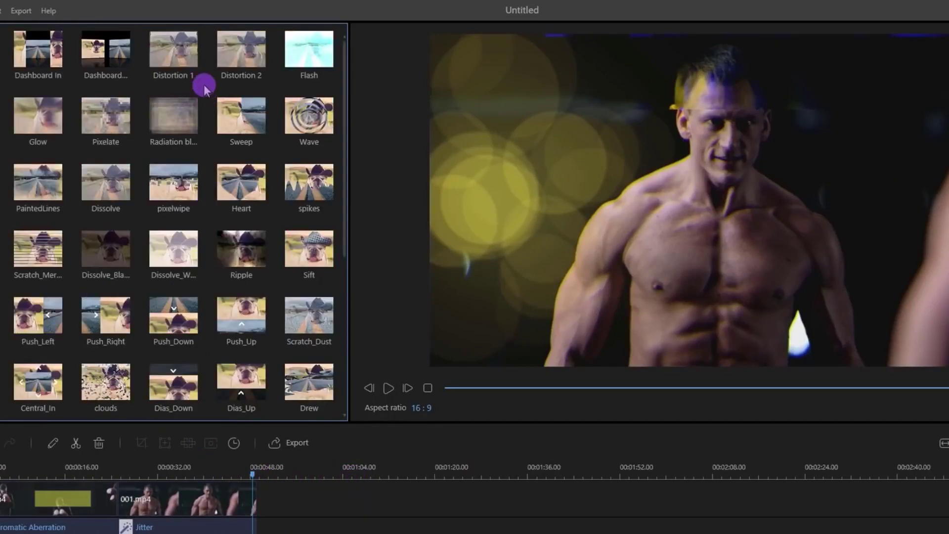
left_click_drag(193, 62, 225, 109)
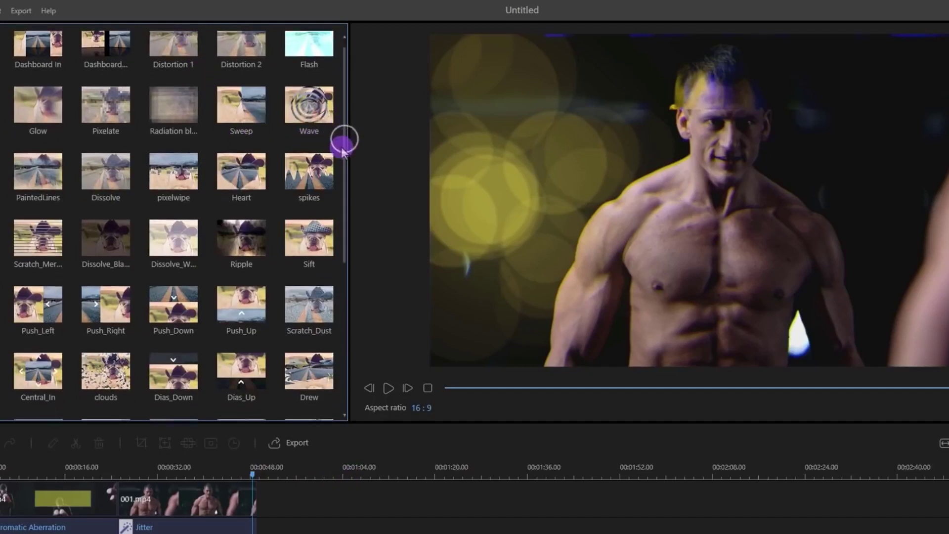
scroll(340, 153, "down", 2)
scroll(336, 176, "down", 8)
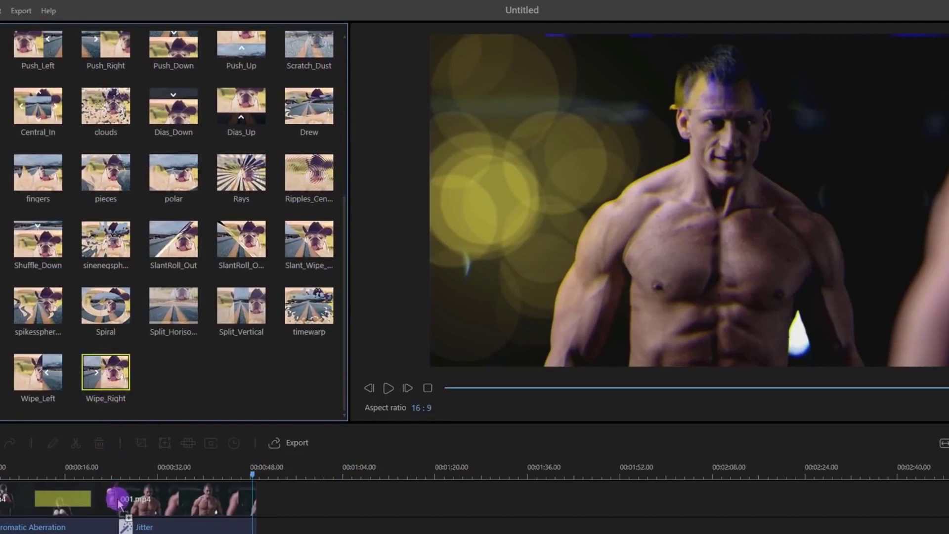
left_click_drag(118, 505, 118, 503)
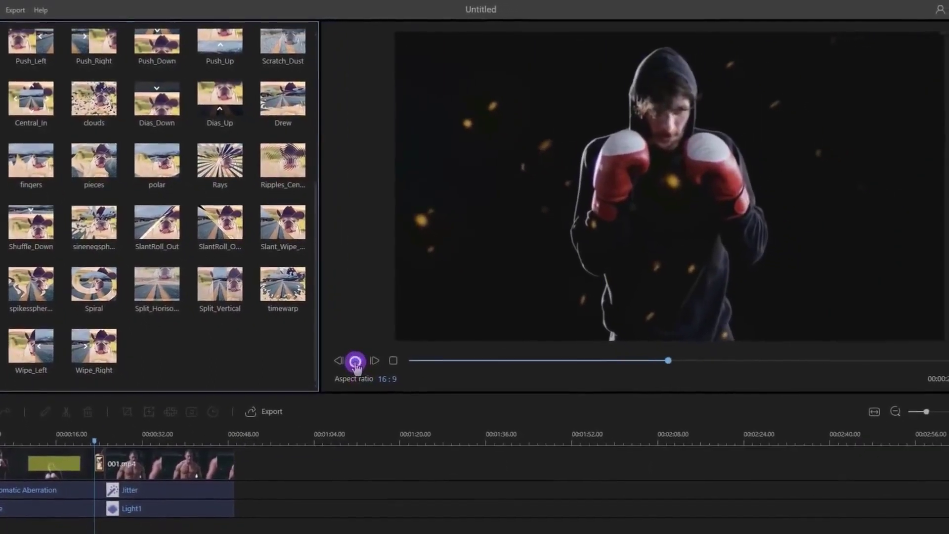
left_click(355, 361)
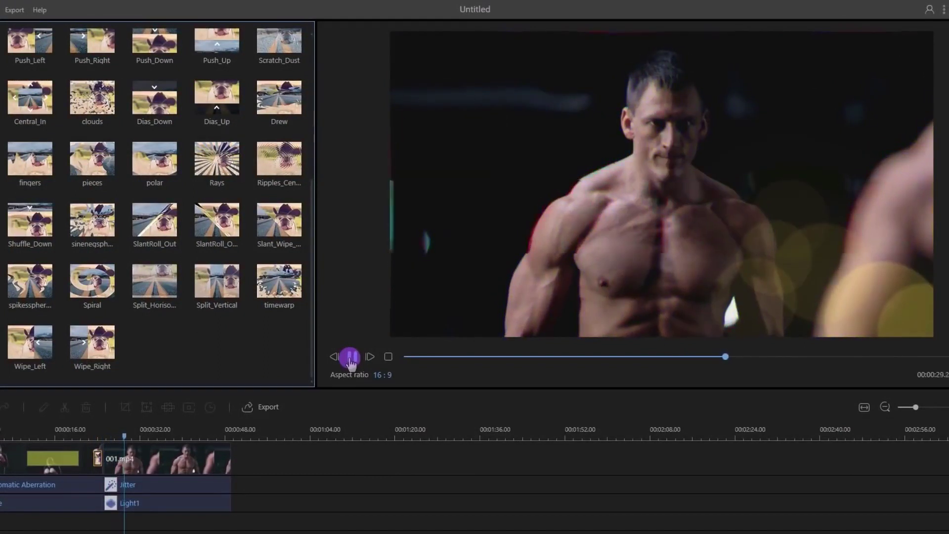
Pause playback and drag the blank text template onto the text track near 0:48
left_click(351, 359)
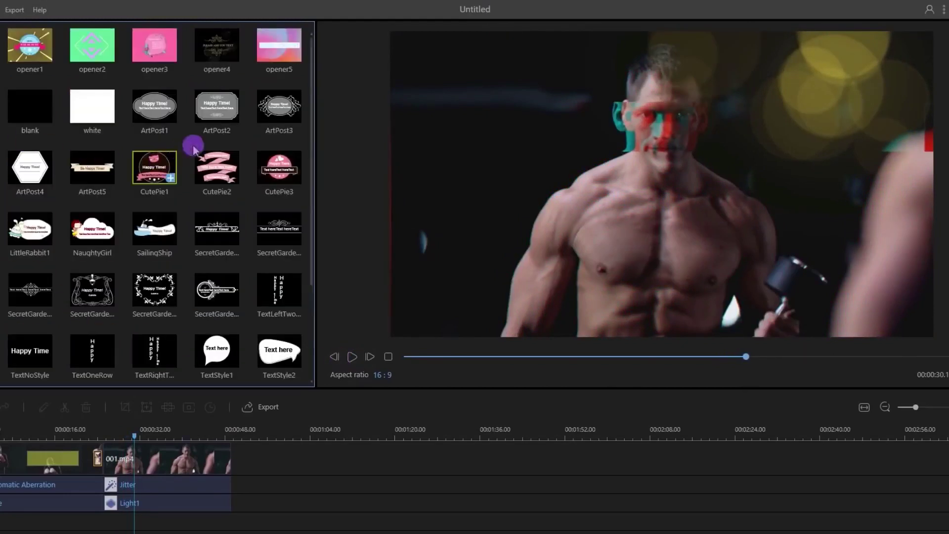
left_click_drag(313, 88, 319, 66)
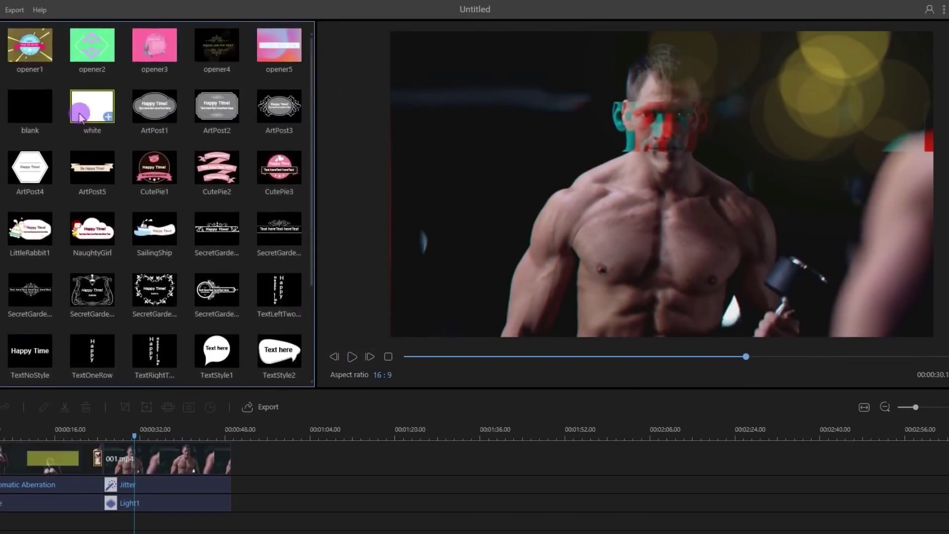
left_click_drag(39, 106, 305, 458)
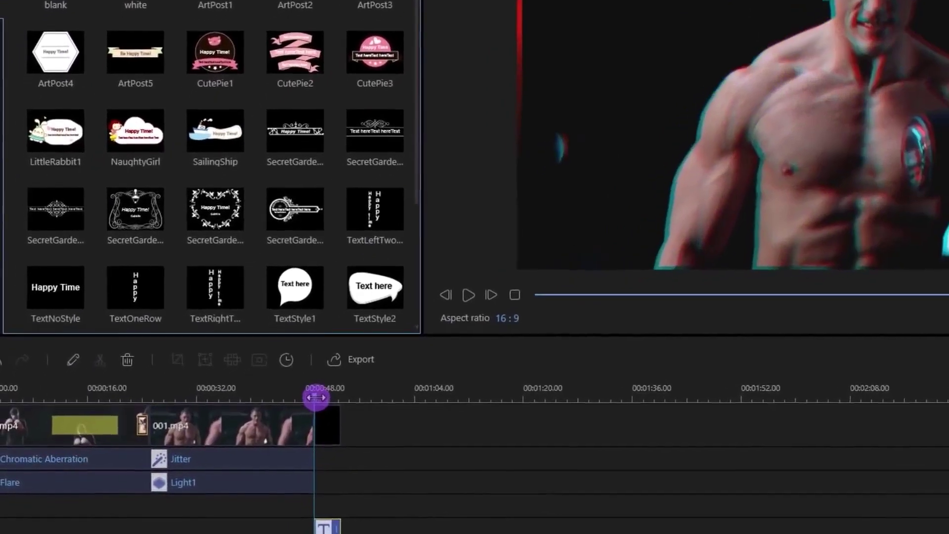
Drop the text template on the text track, move to its start, and open its text settings
left_click(301, 406)
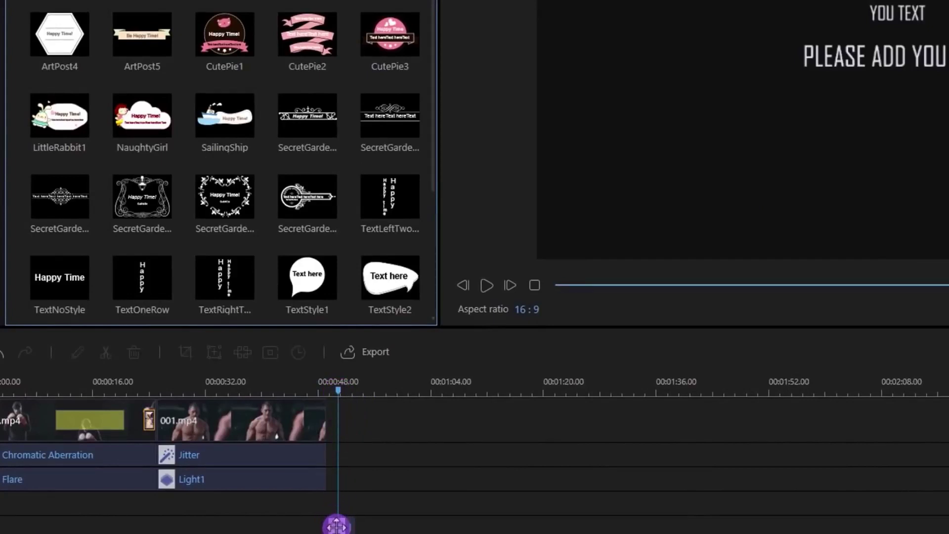
scroll(337, 525, "down", 2)
left_click(332, 495)
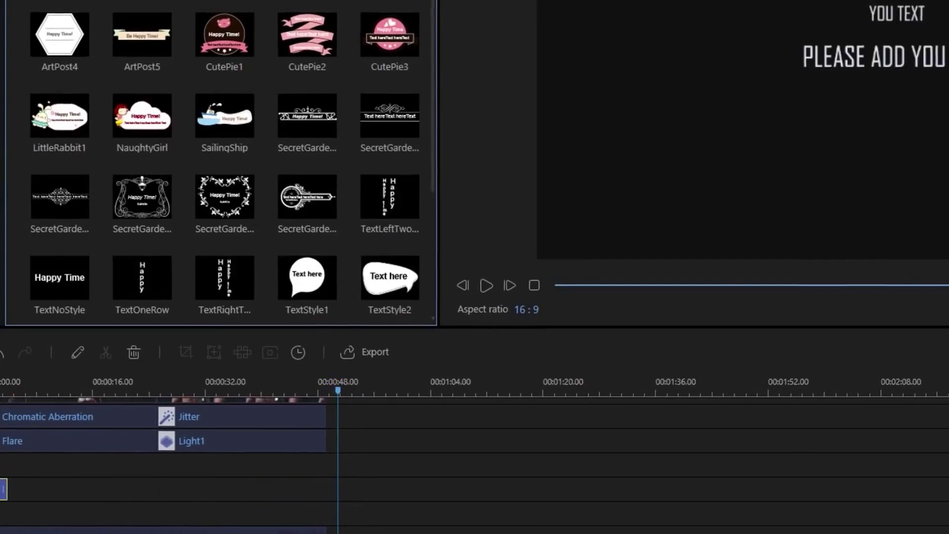
left_click(12, 478)
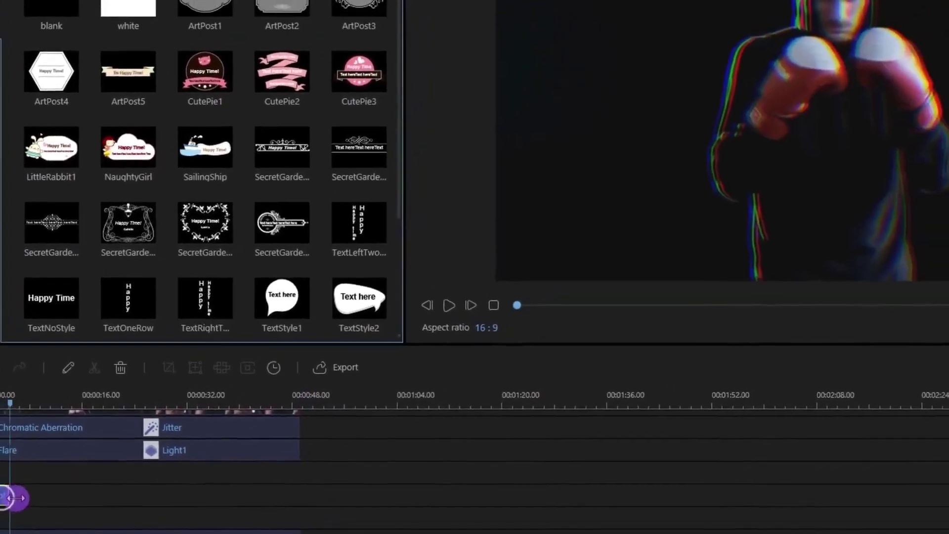
left_click_drag(14, 498, 6, 416)
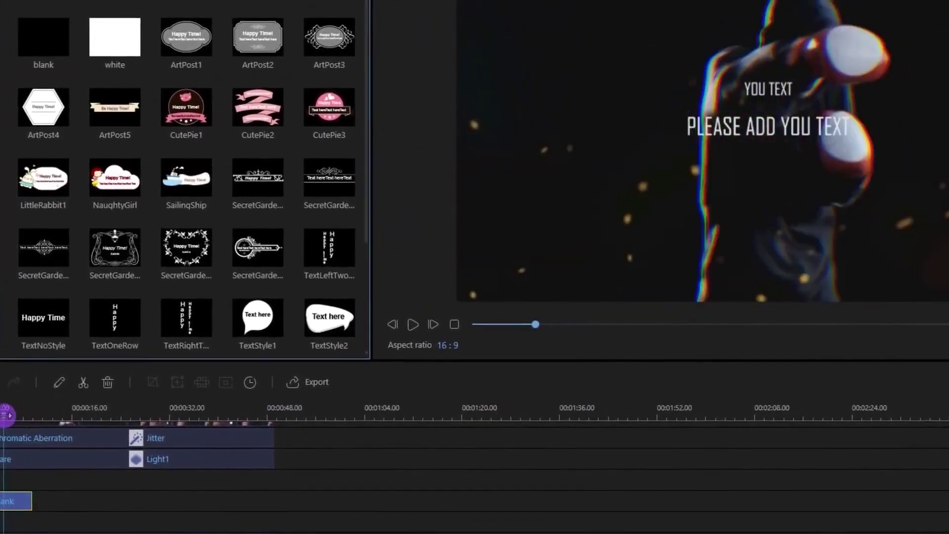
double_click(13, 502)
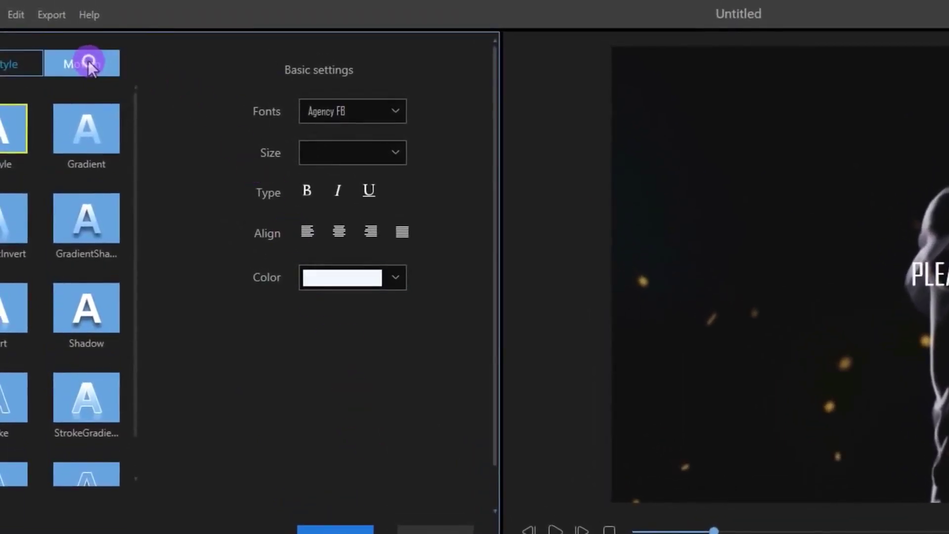
Change the caption to 'introducing' and the main line to 'THE BOXING MAN ACTOR'
left_click(90, 64)
left_click(22, 63)
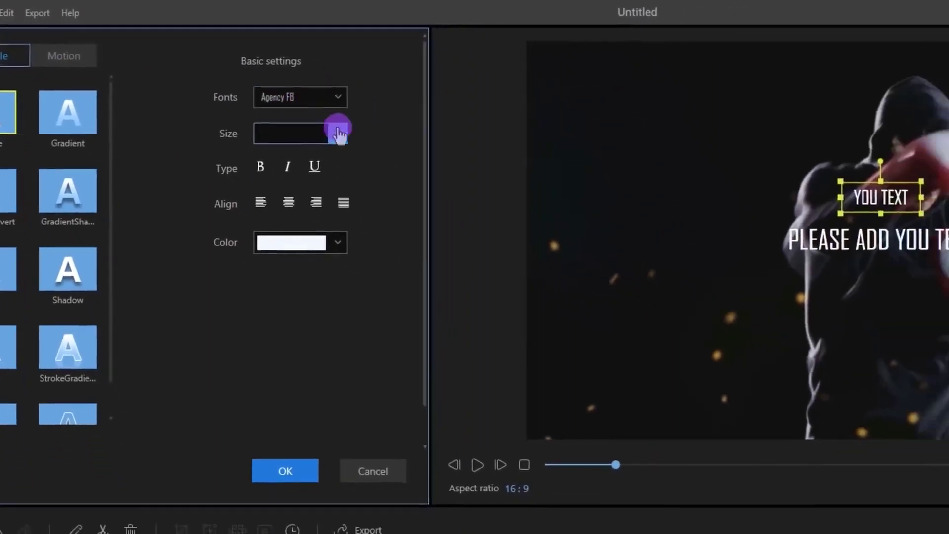
left_click(880, 202)
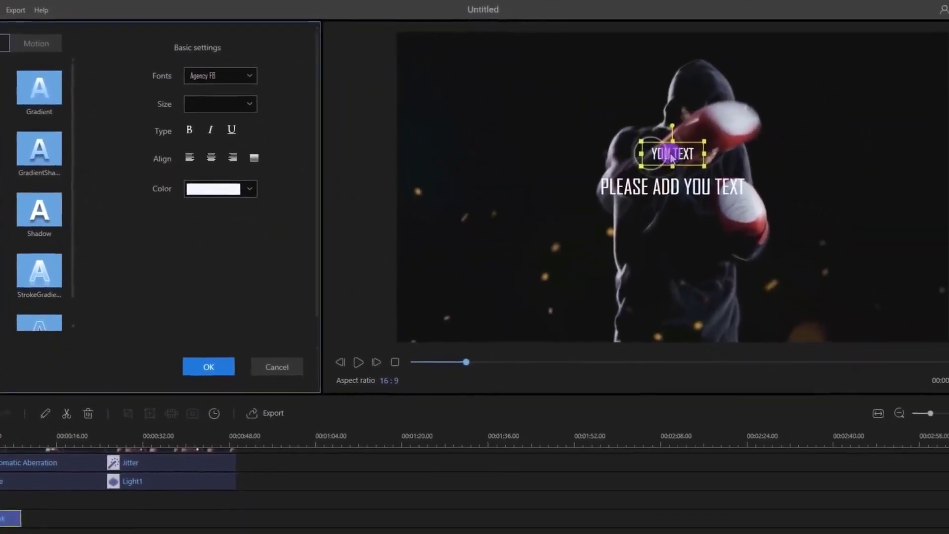
double_click(671, 157)
type("introducing")
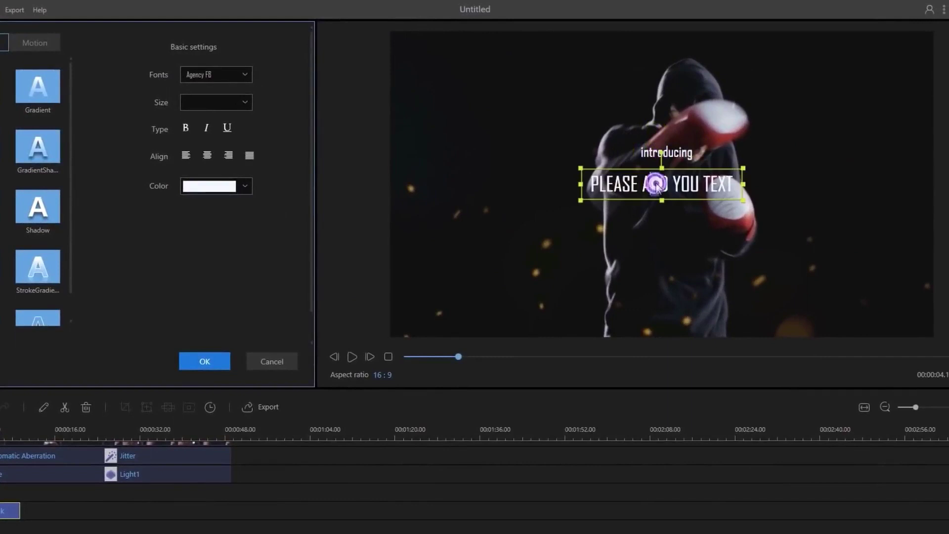
double_click(656, 185)
type("Pow")
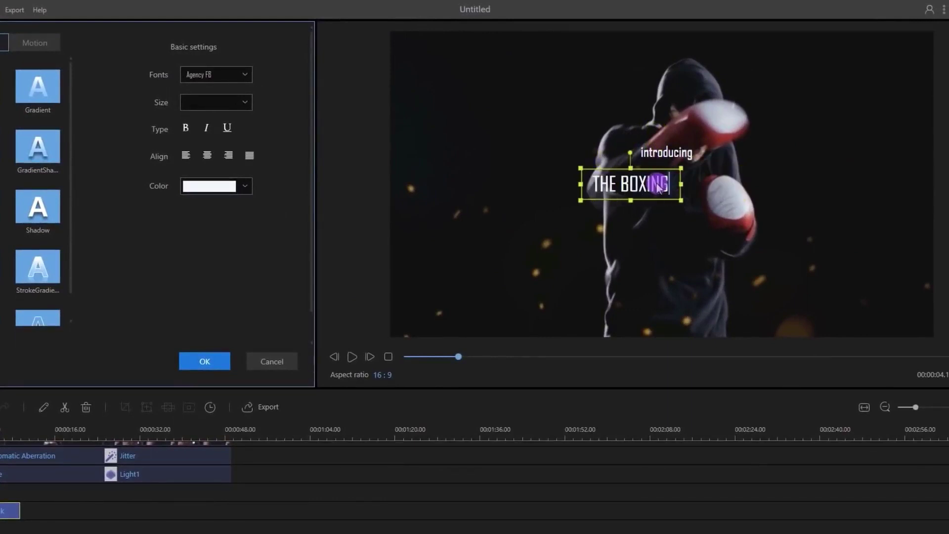
Make the title text yellow and apply the ZEBULON font
left_click(218, 187)
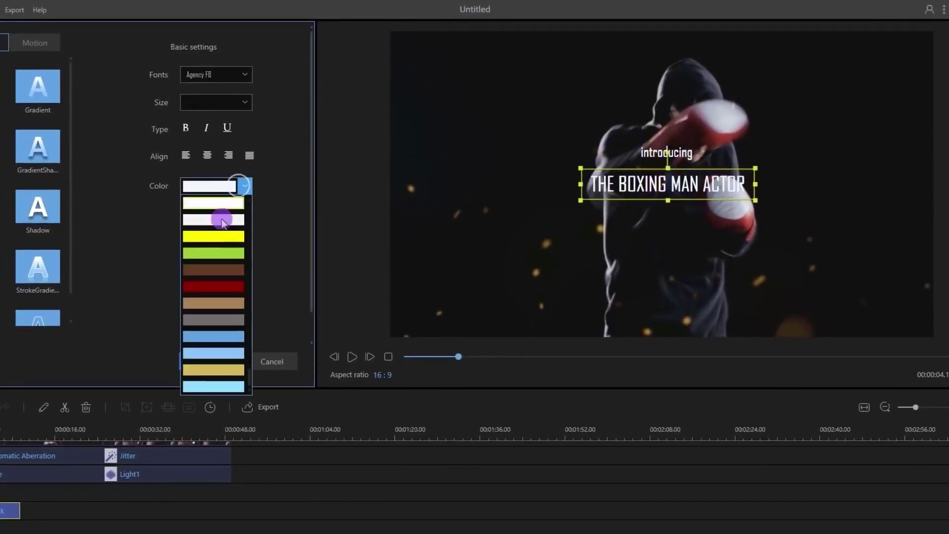
left_click(220, 237)
left_click(245, 74)
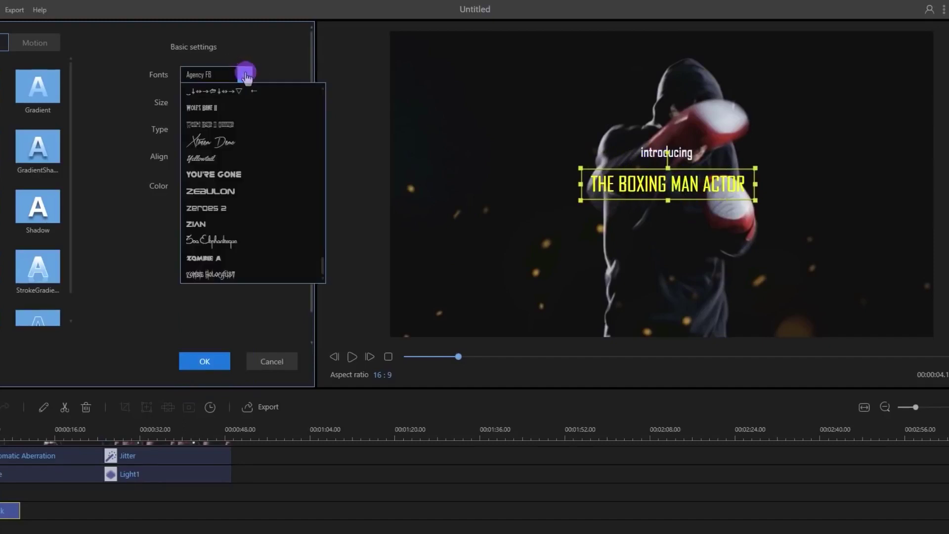
left_click(224, 191)
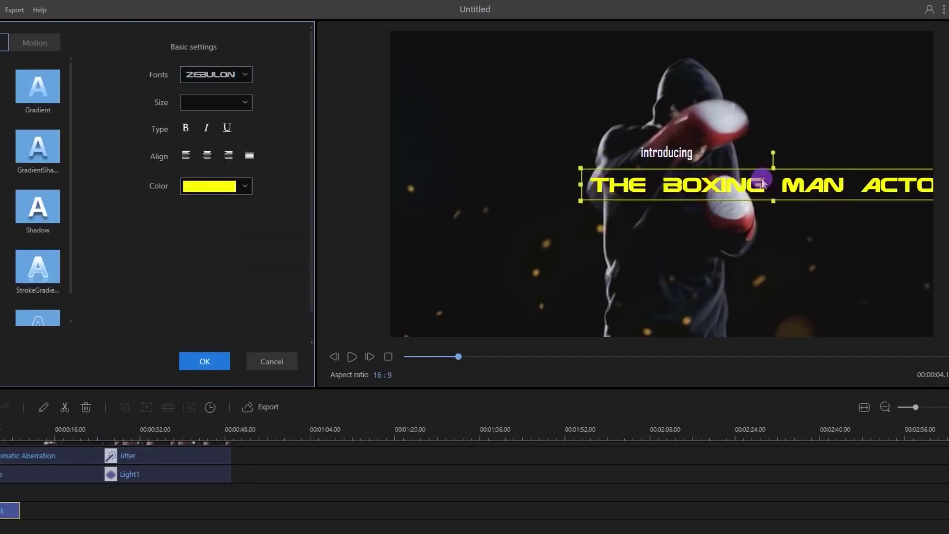
Switch the title to the ADAMGORRY font and position it over the boxer
left_click_drag(763, 184, 659, 178)
left_click(246, 74)
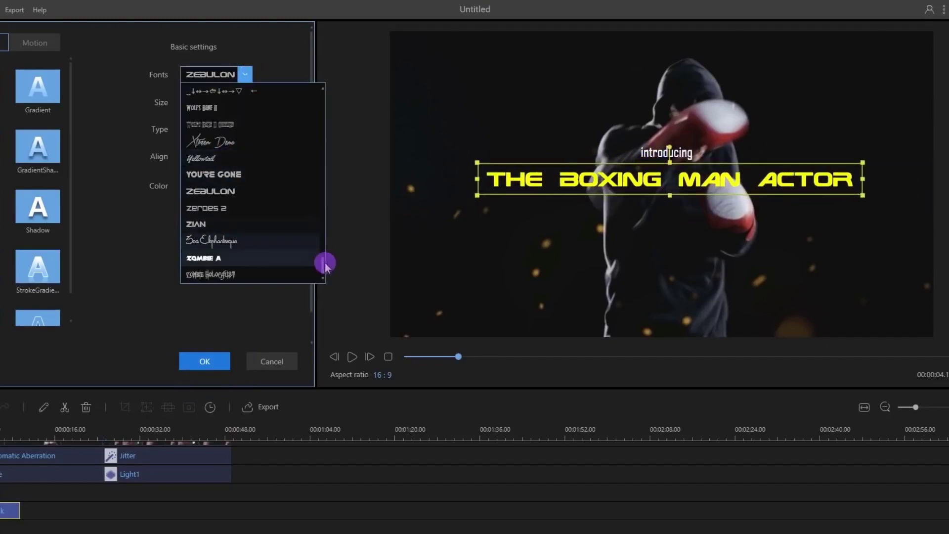
left_click_drag(325, 263, 324, 96)
left_click(267, 109)
left_click(593, 189)
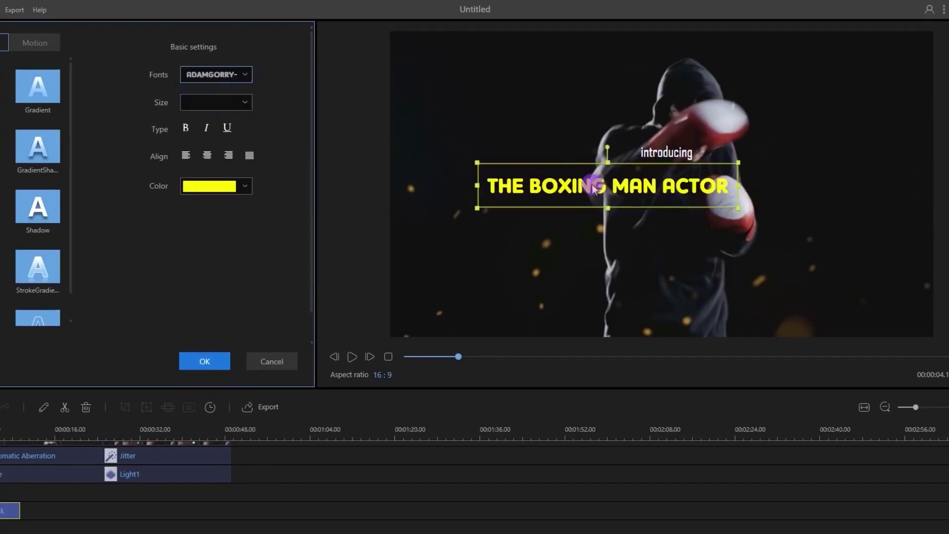
left_click_drag(584, 166, 649, 154)
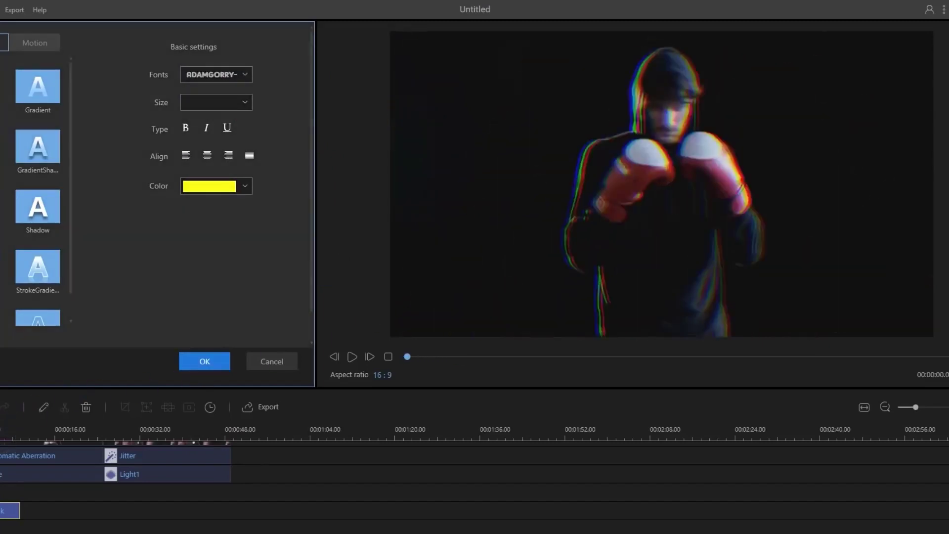
Apply the yellow title edits by clicking OK in the text settings
left_click(216, 365)
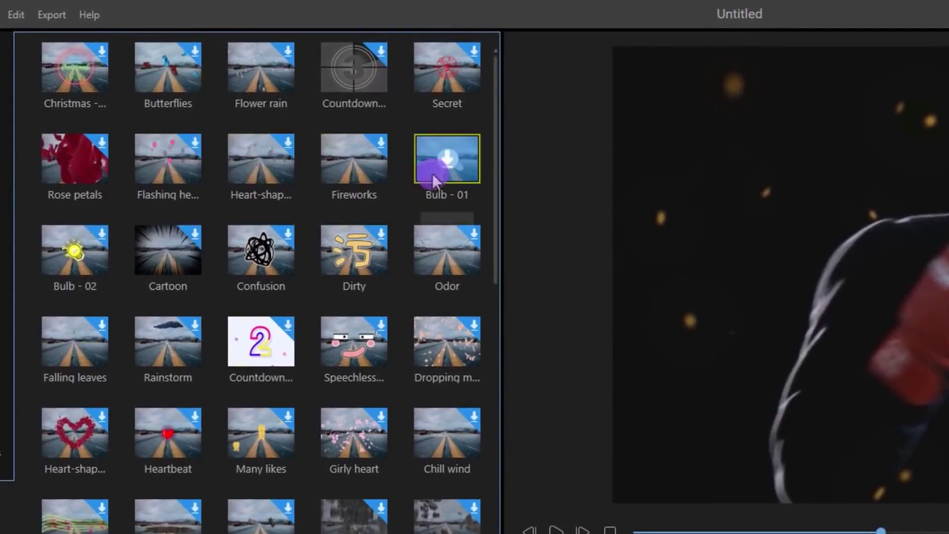
left_click(493, 148)
left_click_drag(498, 147, 497, 429)
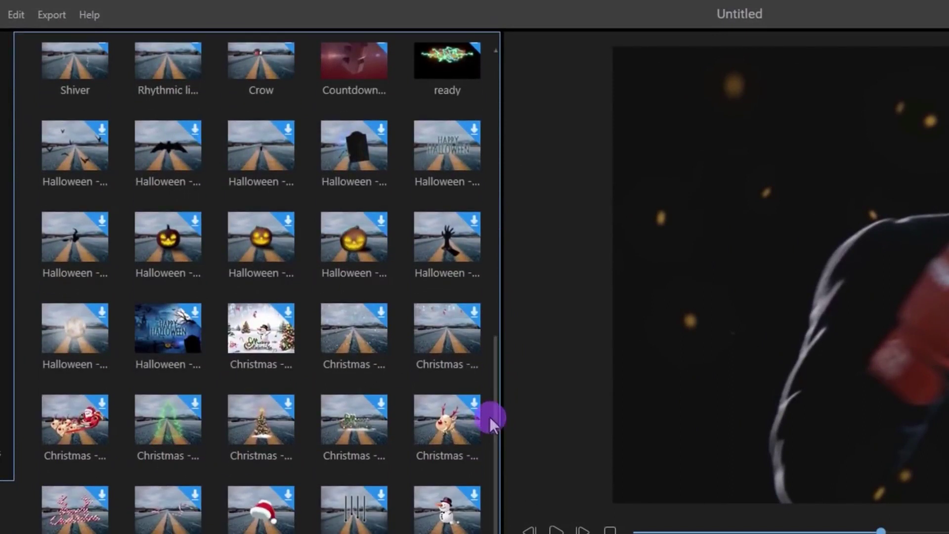
left_click(491, 411)
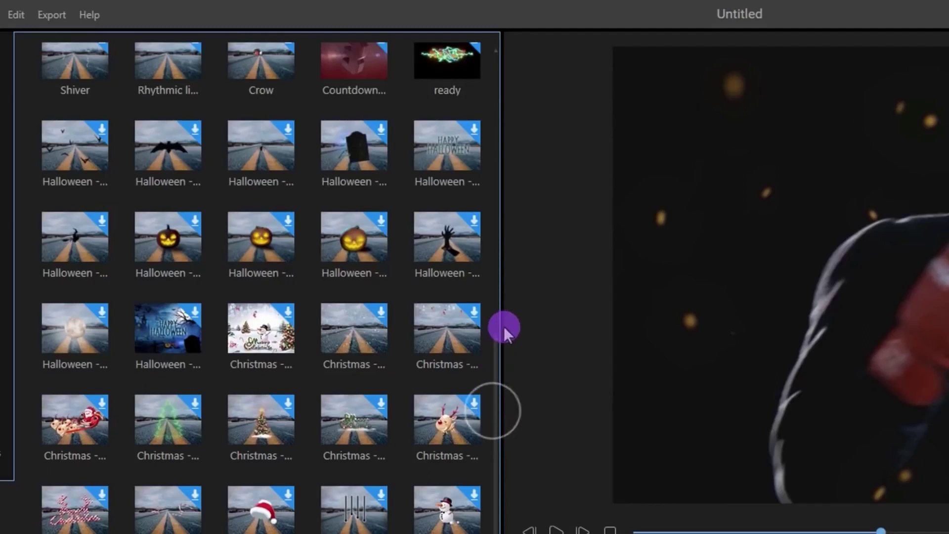
left_click_drag(494, 343, 496, 43)
left_click(348, 64)
left_click(258, 66)
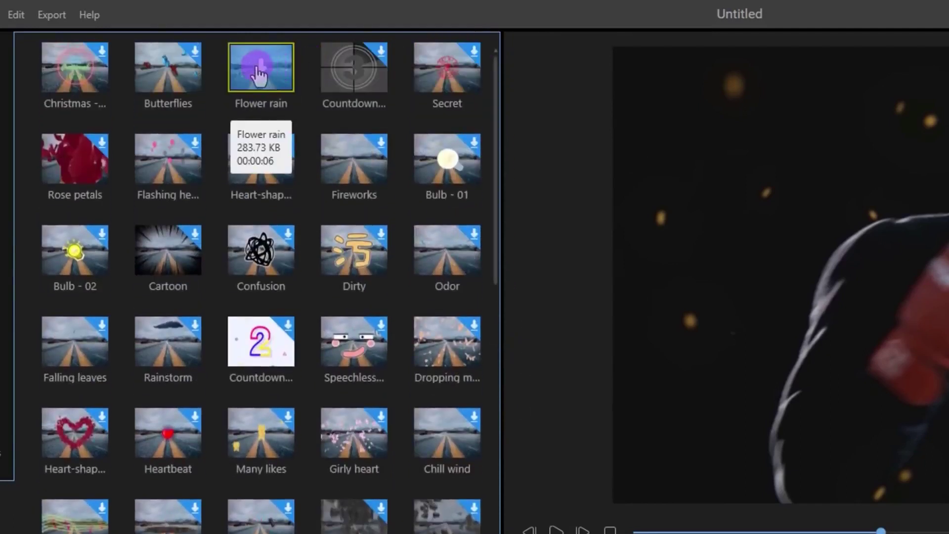
left_click(259, 67)
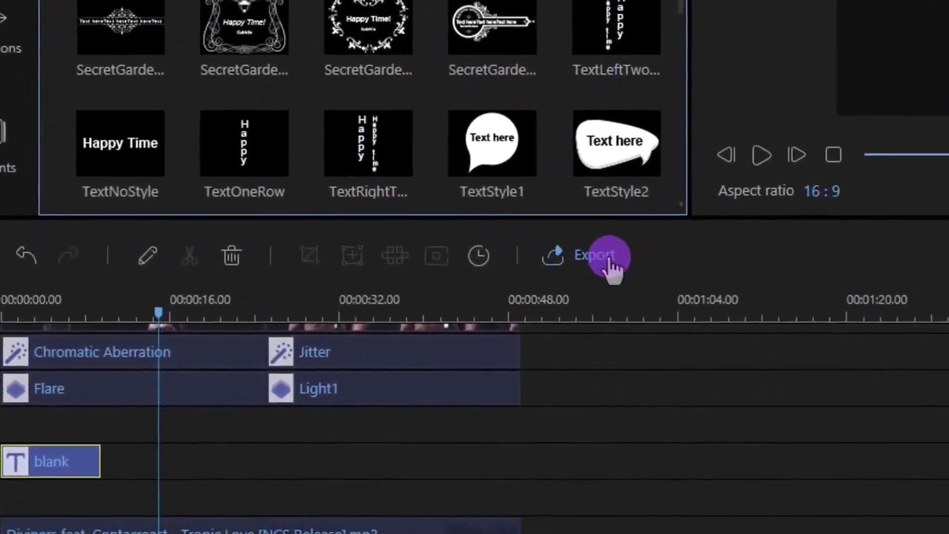
Open Export, review the Device and Audio formats, then name the MP4 video BoxingMan
left_click(619, 239)
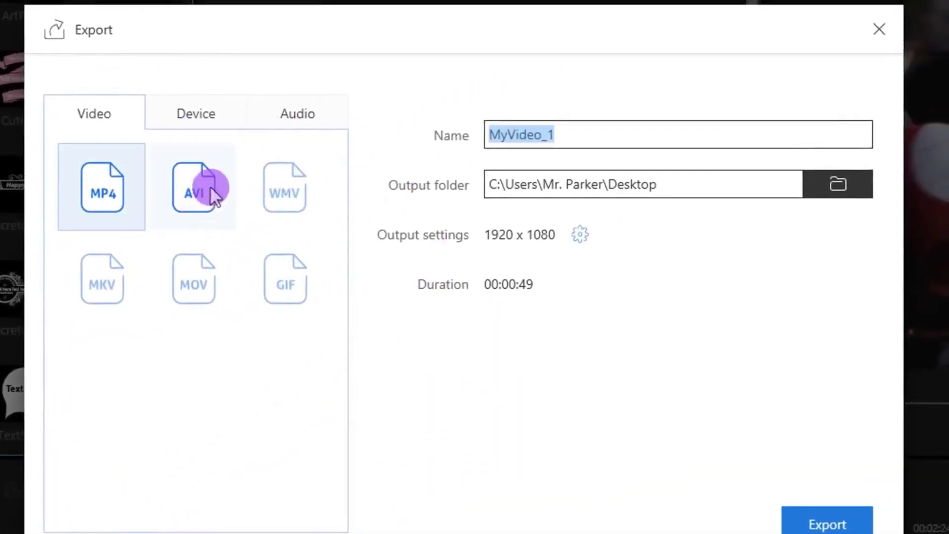
left_click(210, 118)
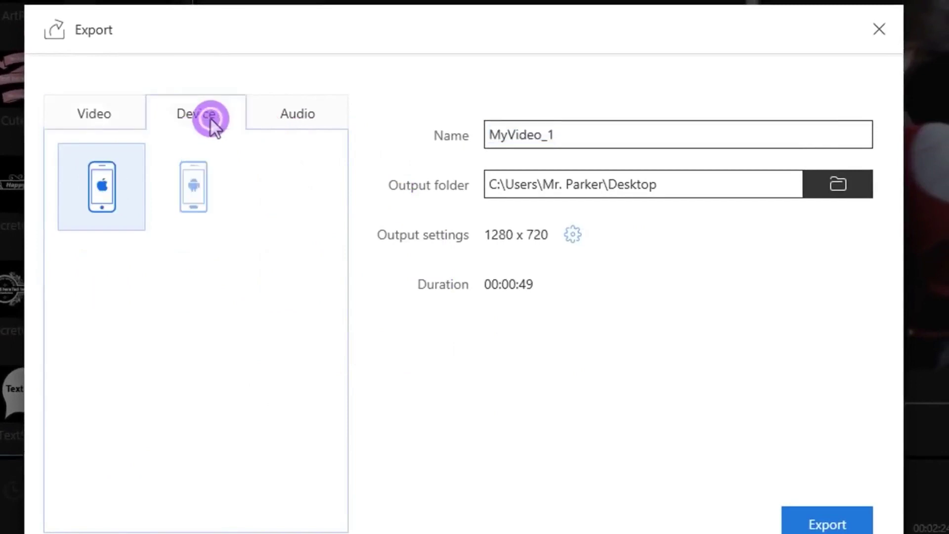
left_click(286, 114)
left_click(110, 115)
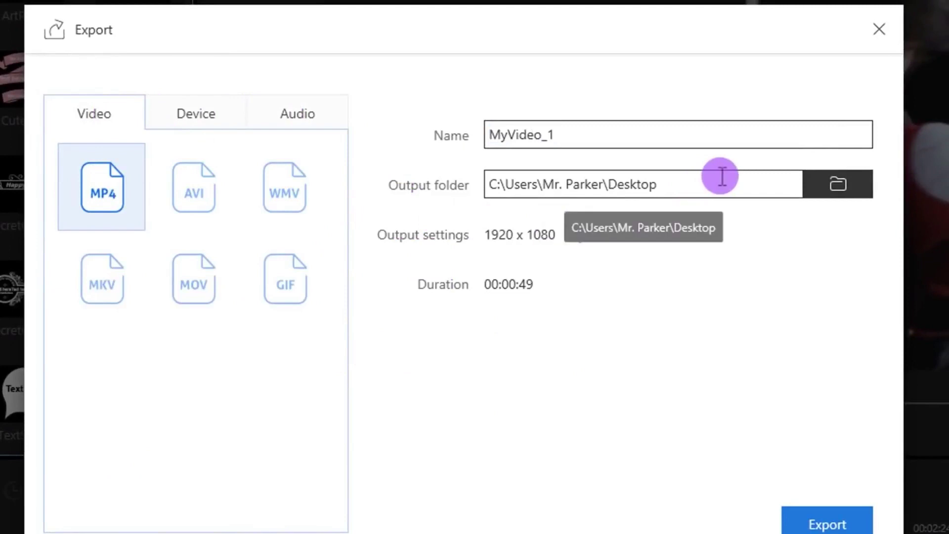
left_click_drag(604, 135, 487, 124)
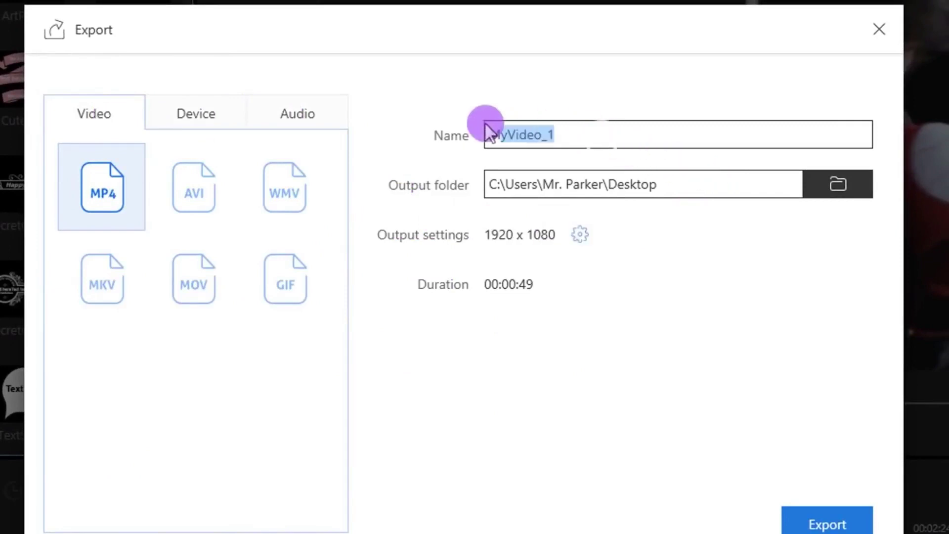
type("BoxingMan")
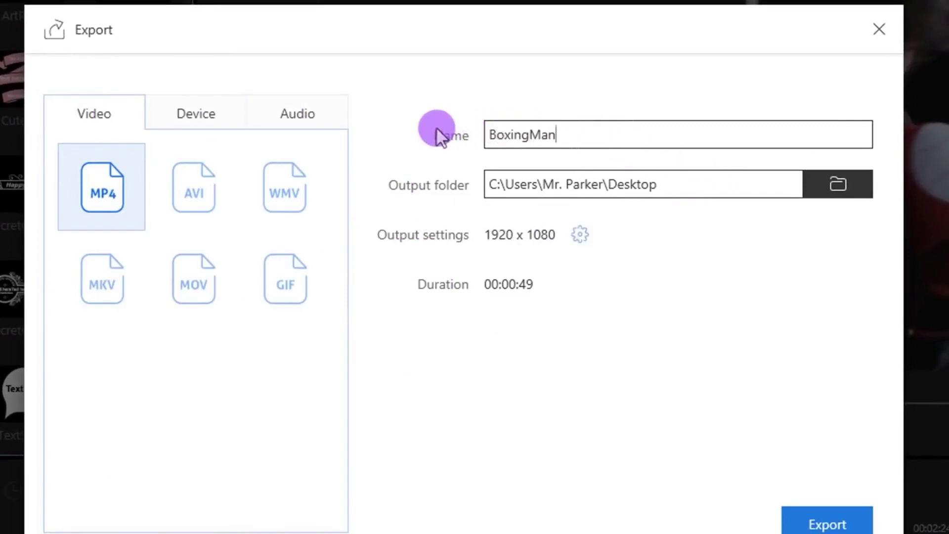
In output settings, keep the H.264 encoder, 1920 x 1080 resolution and 60 fps
left_click(580, 238)
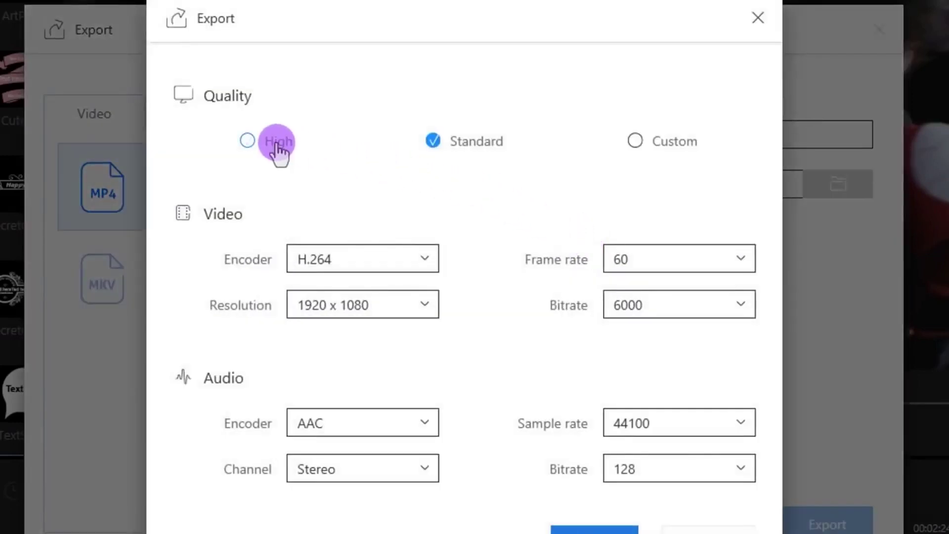
left_click(395, 261)
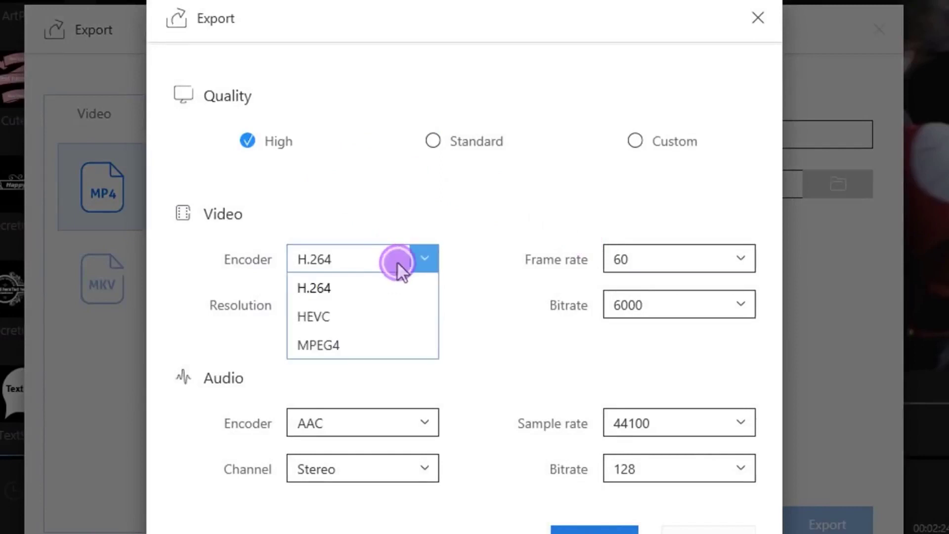
left_click(340, 286)
left_click(396, 303)
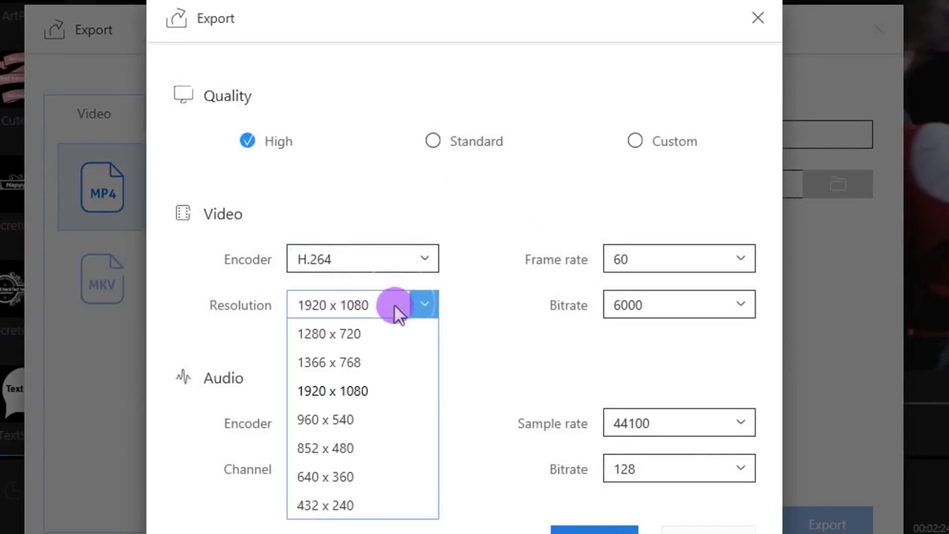
left_click(366, 390)
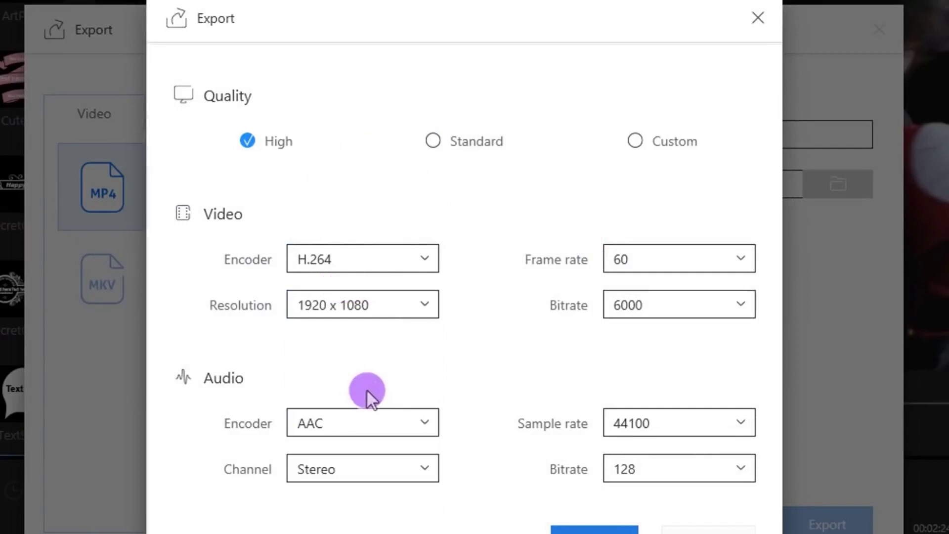
left_click(685, 260)
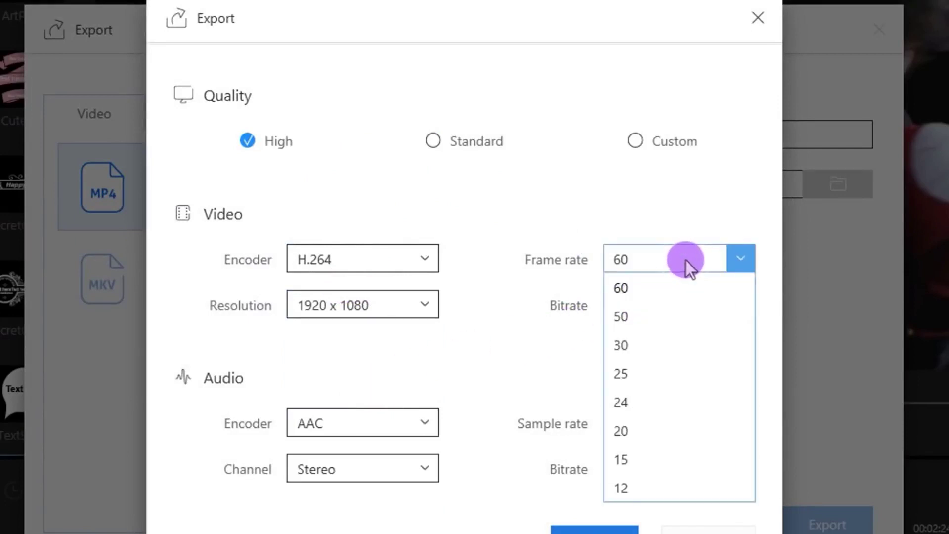
left_click(645, 289)
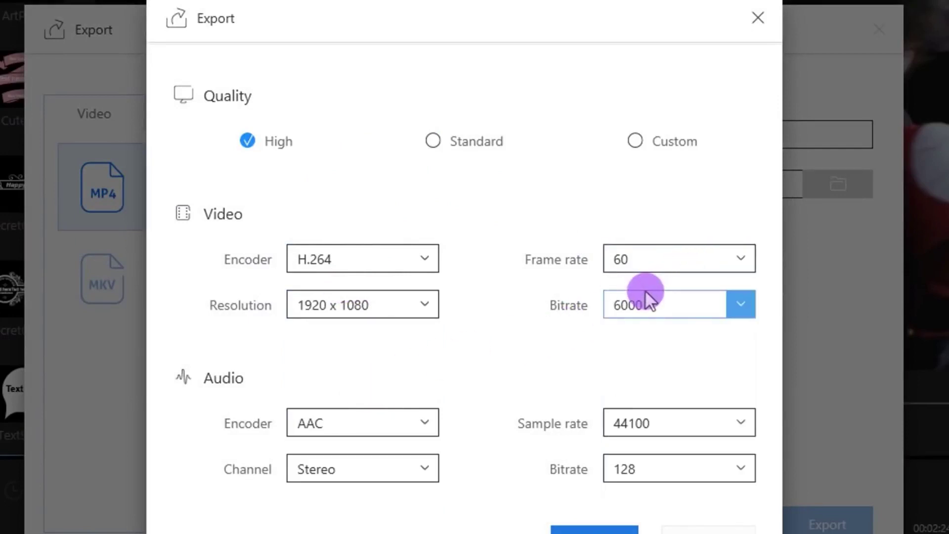
Set video bitrate to 10000 and audio bitrate to 320, and confirm
left_click(746, 304)
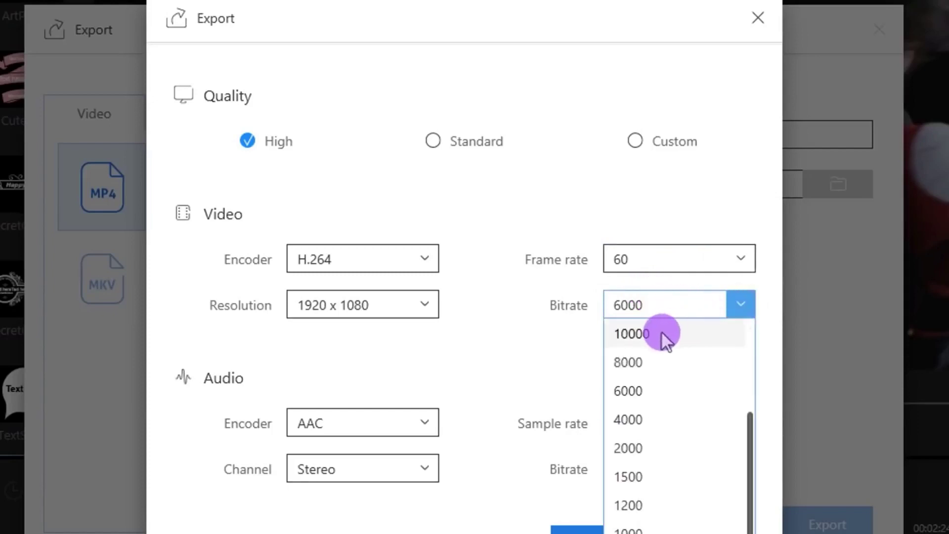
scroll(657, 336, "up", 2)
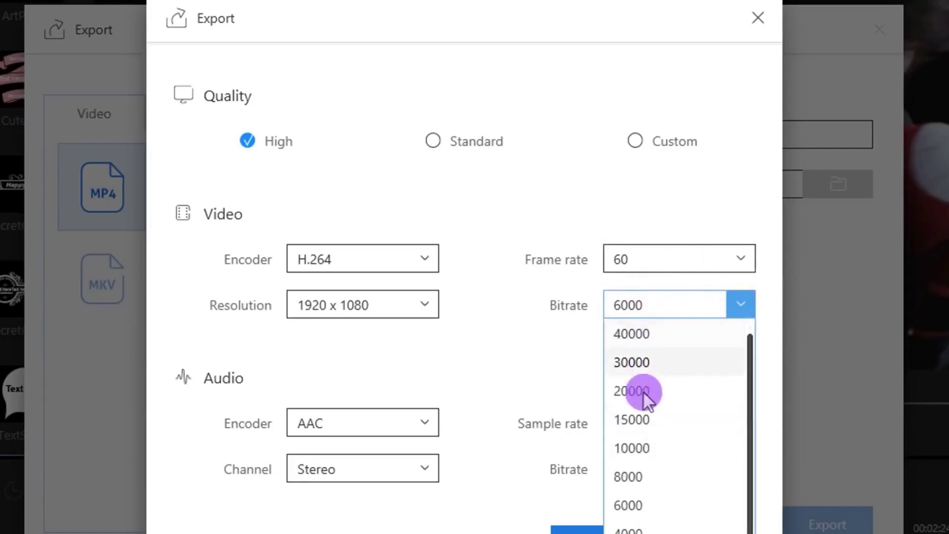
left_click(648, 444)
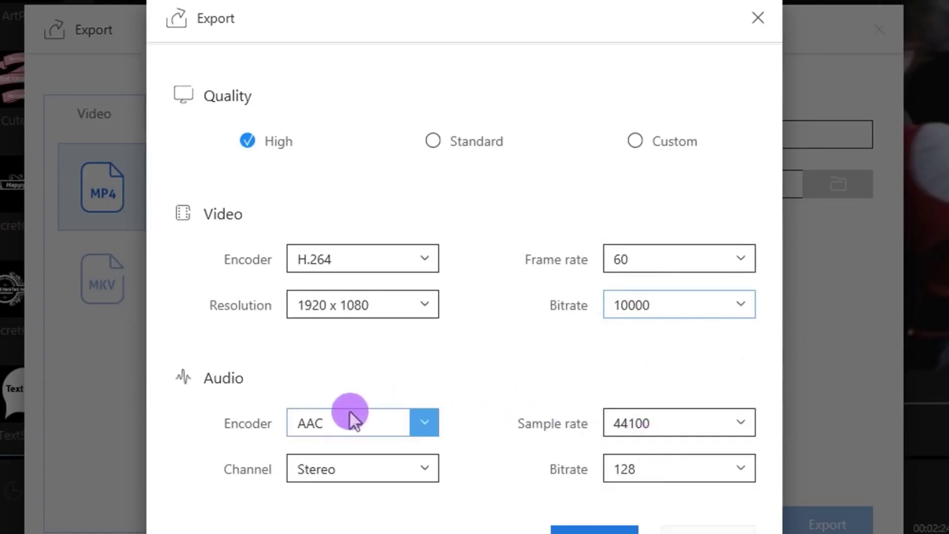
left_click(674, 465)
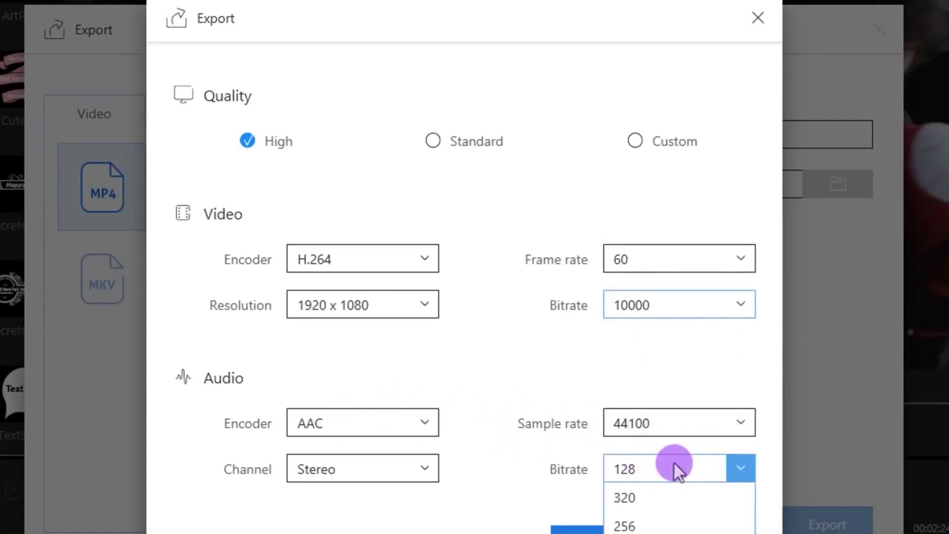
left_click(657, 497)
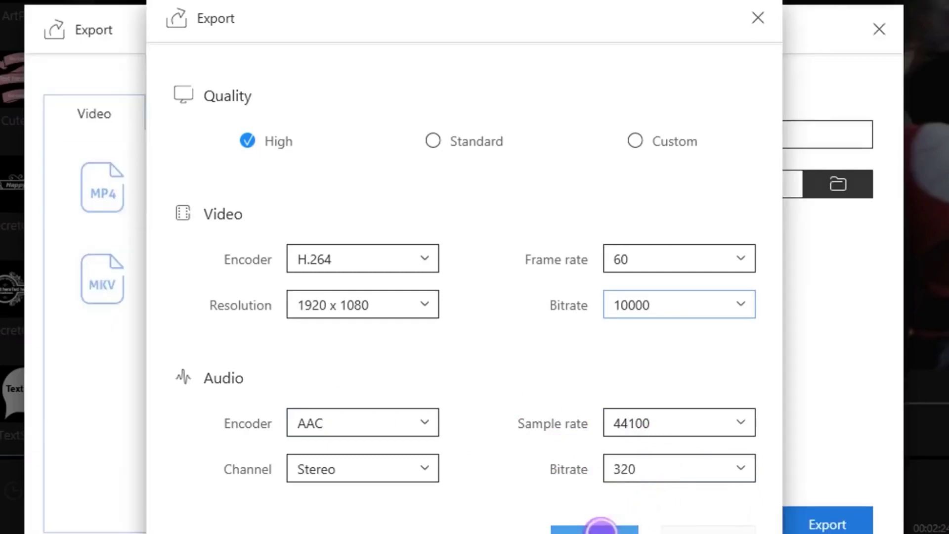
left_click(601, 529)
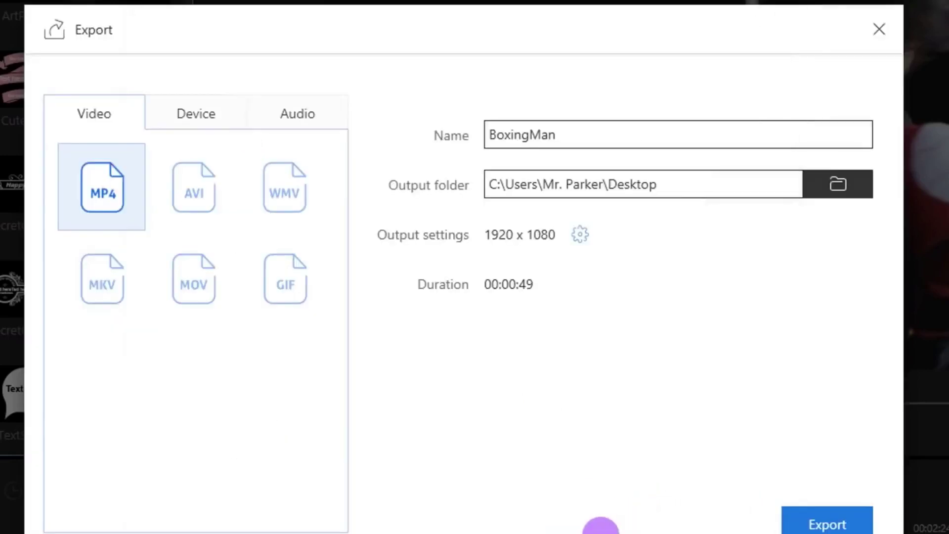
Start rendering the project to BoxingMan.mp4
left_click(840, 526)
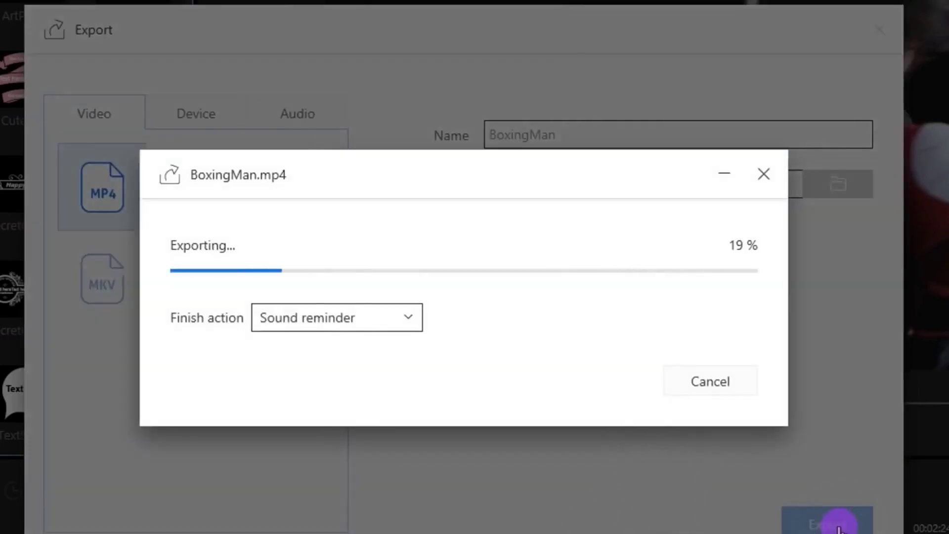